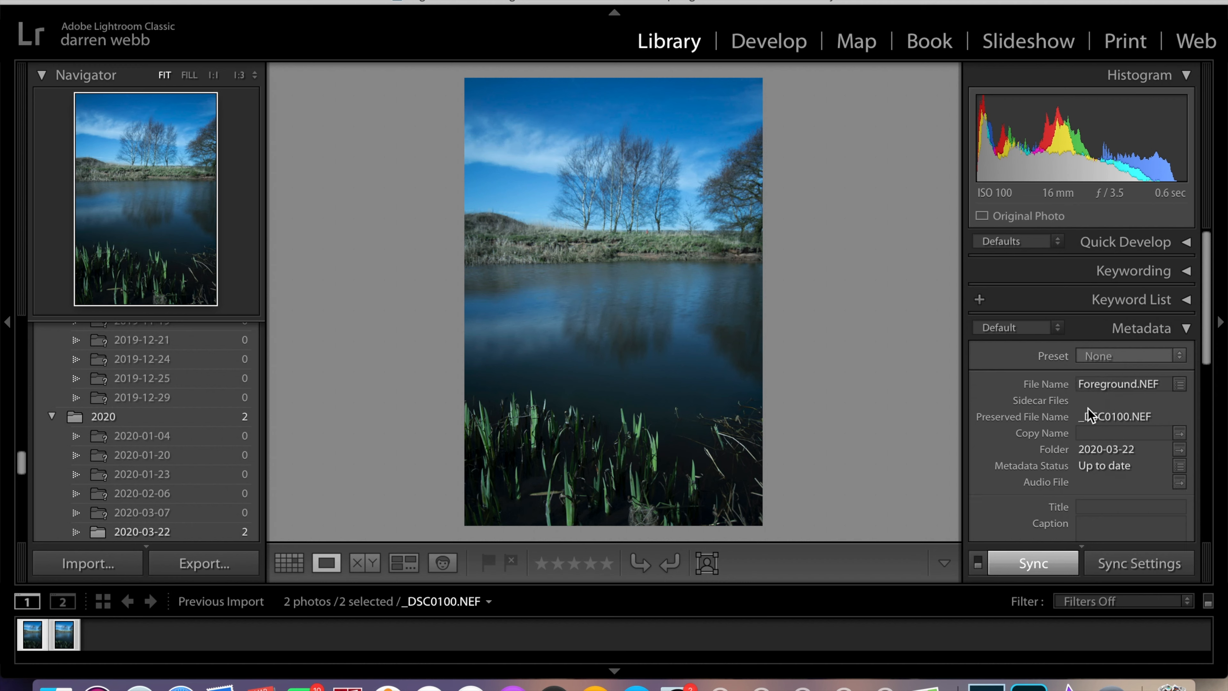
Rename the second photo, _DSC0101.NEF, as Background
click(64, 634)
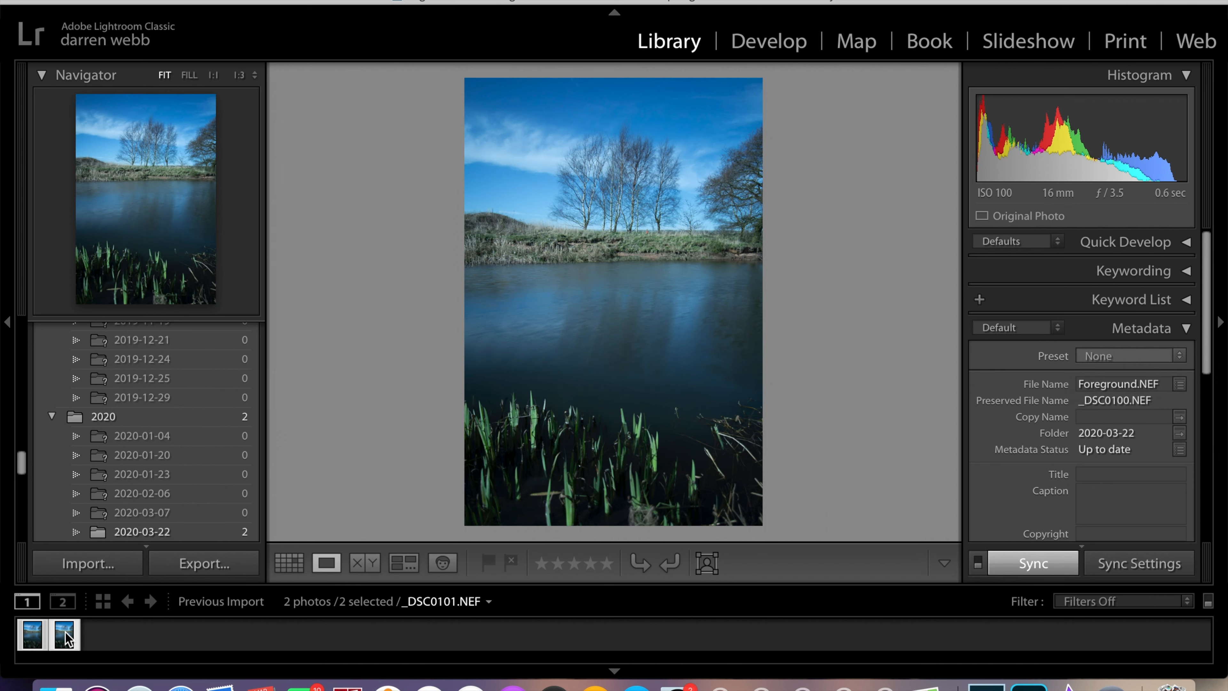
click(1120, 383)
text(Background)
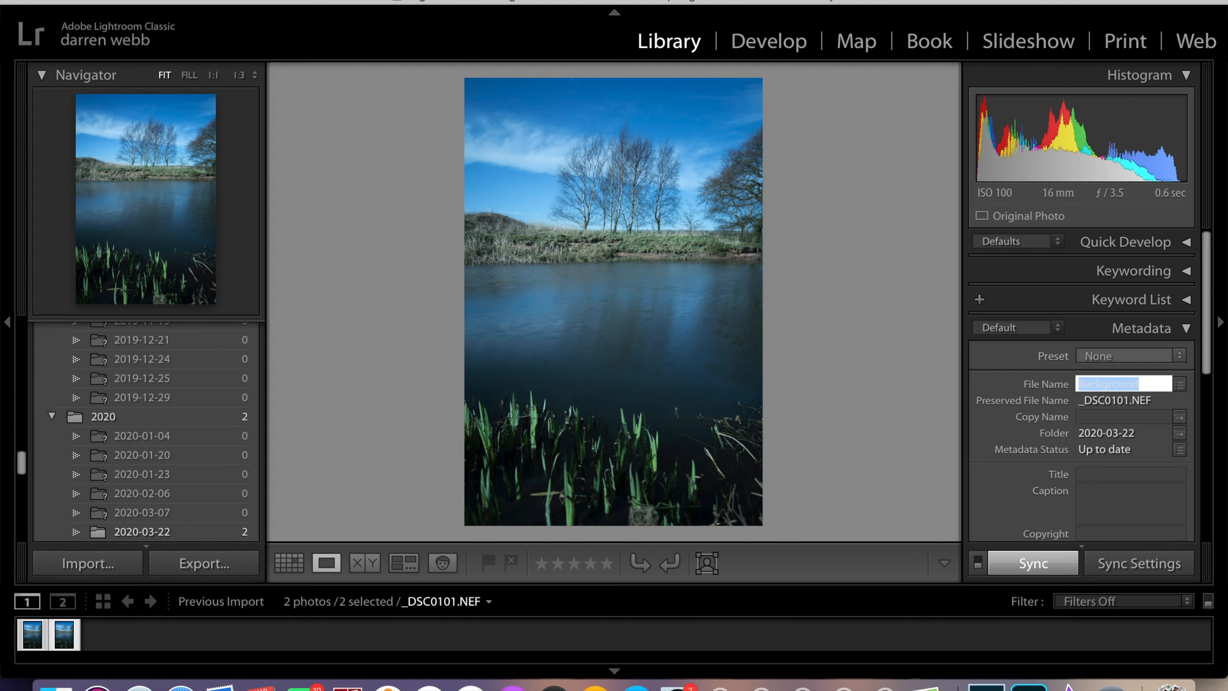
key(Return)
Develop the Foreground photo's tone with Exposure +0.45, Highlights -44 and Shadows +85
click(44, 636)
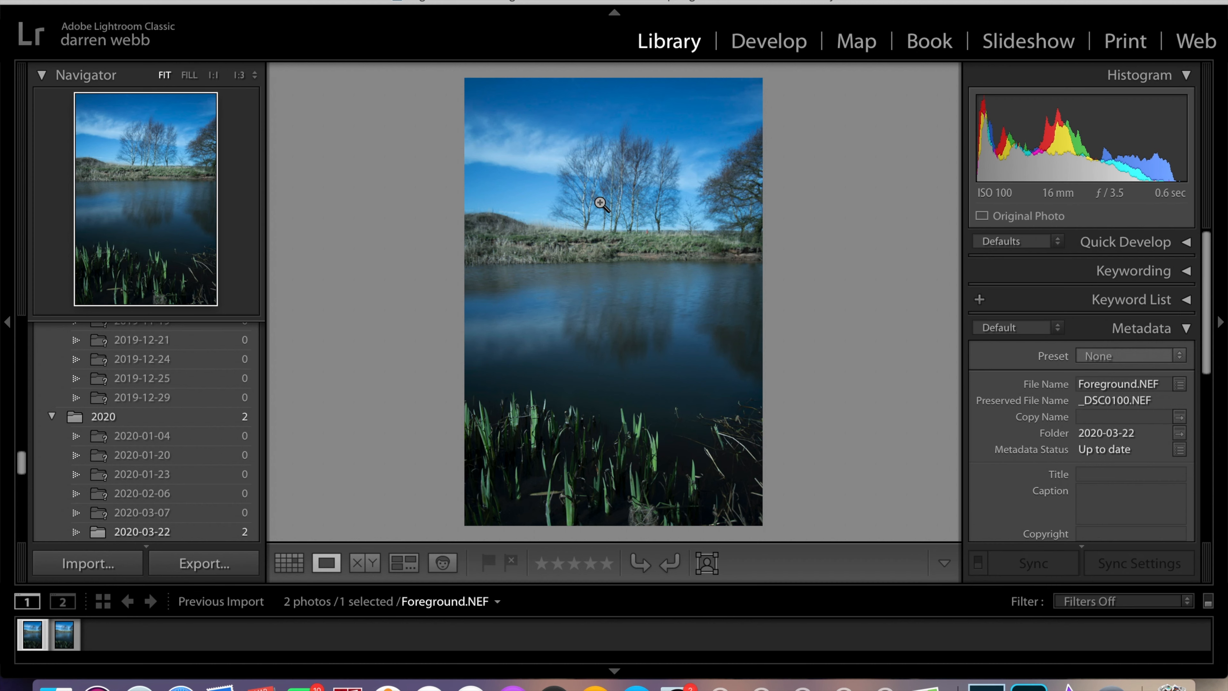
click(762, 50)
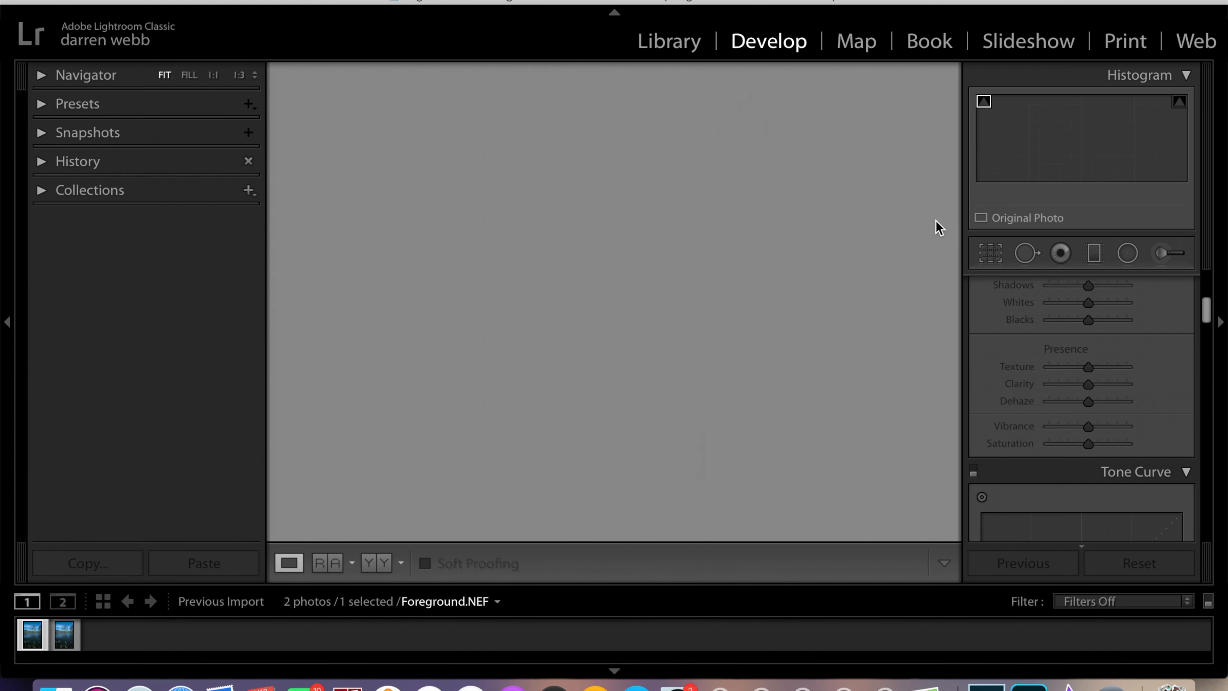
scroll(1072, 376, up, 5)
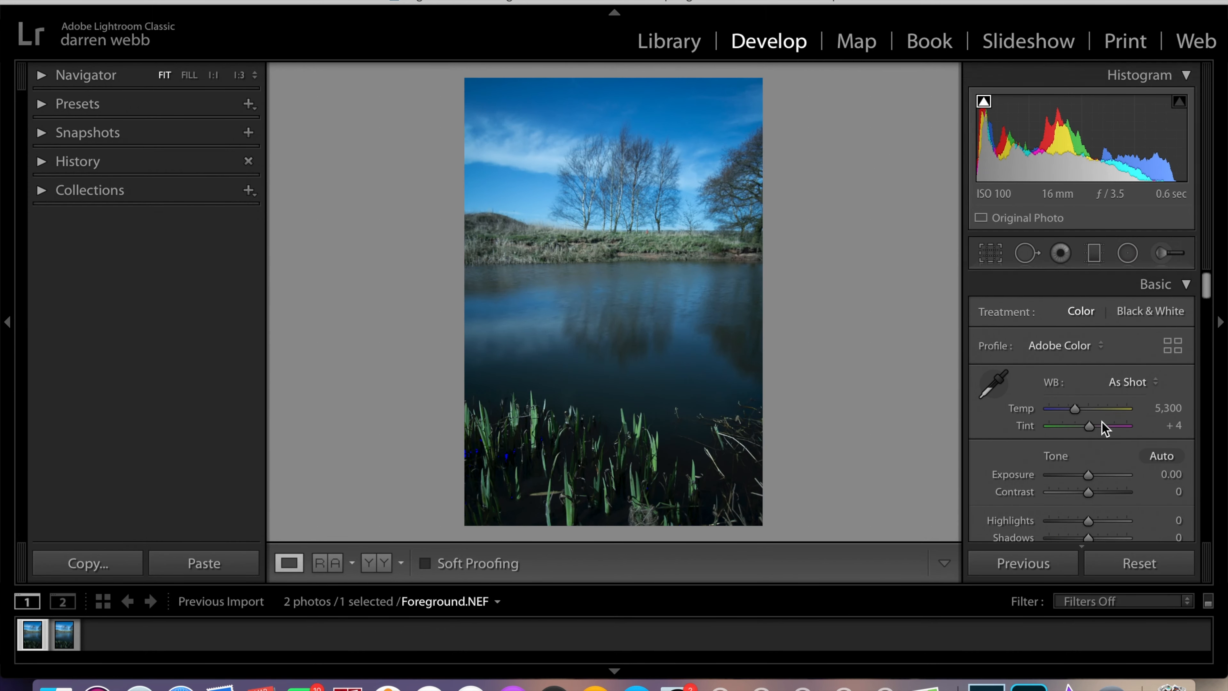
drag(1090, 478, 1092, 479)
scroll(1093, 478, down, 3)
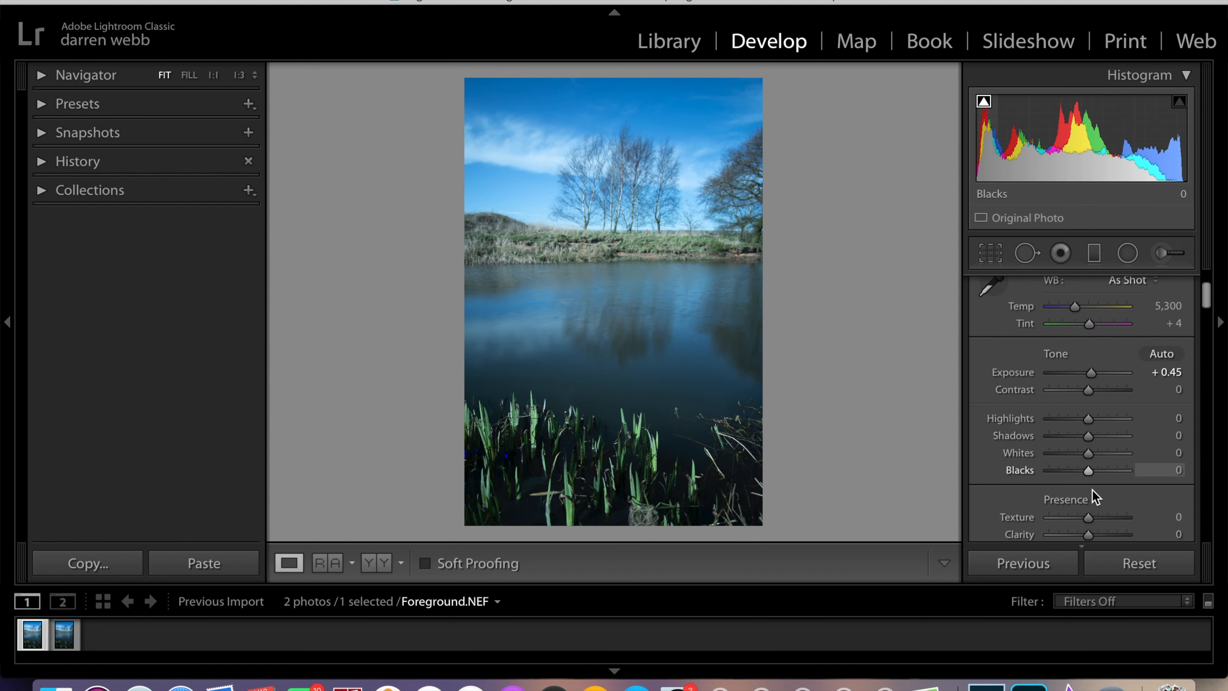
drag(1092, 435, 1070, 419)
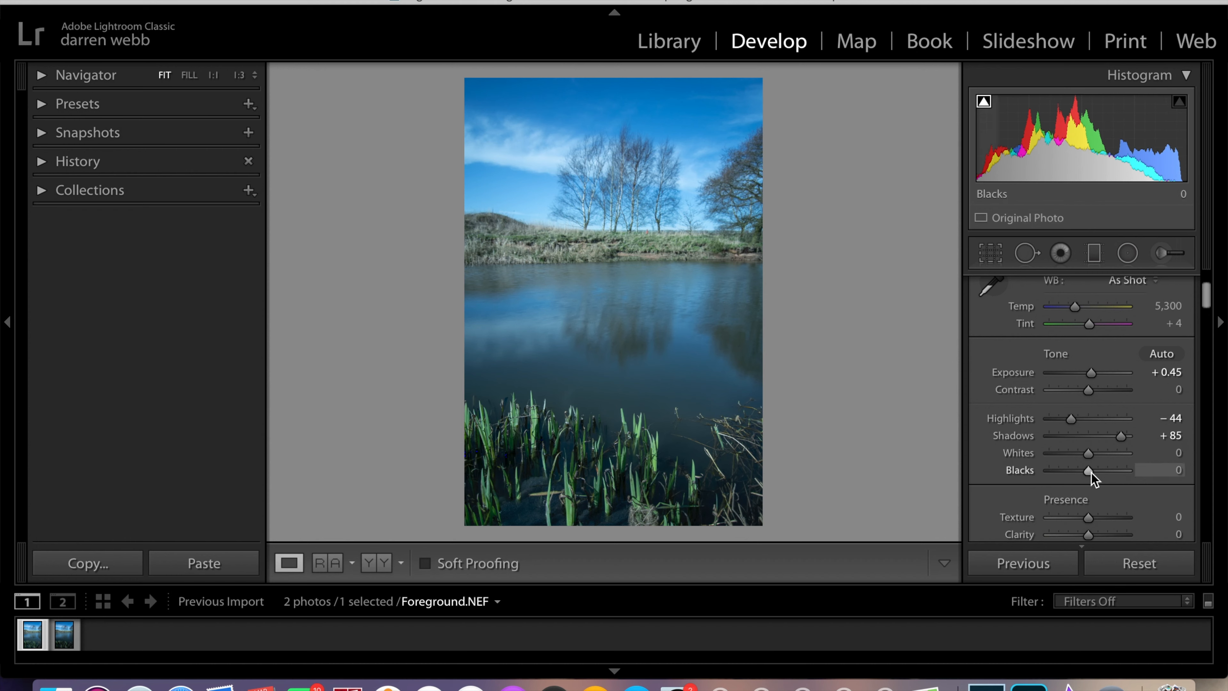
Set the Foreground photo's Vibrance to +26, Saturation to +8 and Clarity to +11
scroll(1093, 484, down, 2)
drag(1089, 521, 1100, 520)
scroll(1099, 522, down, 2)
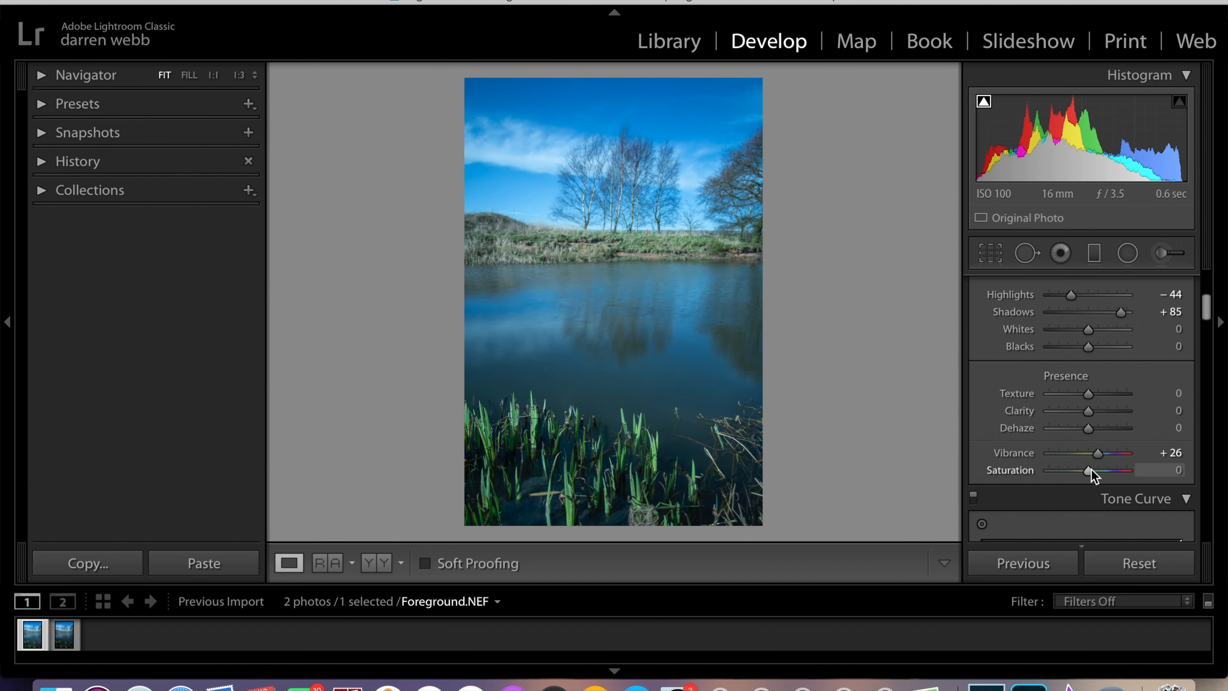
drag(1091, 469, 1093, 469)
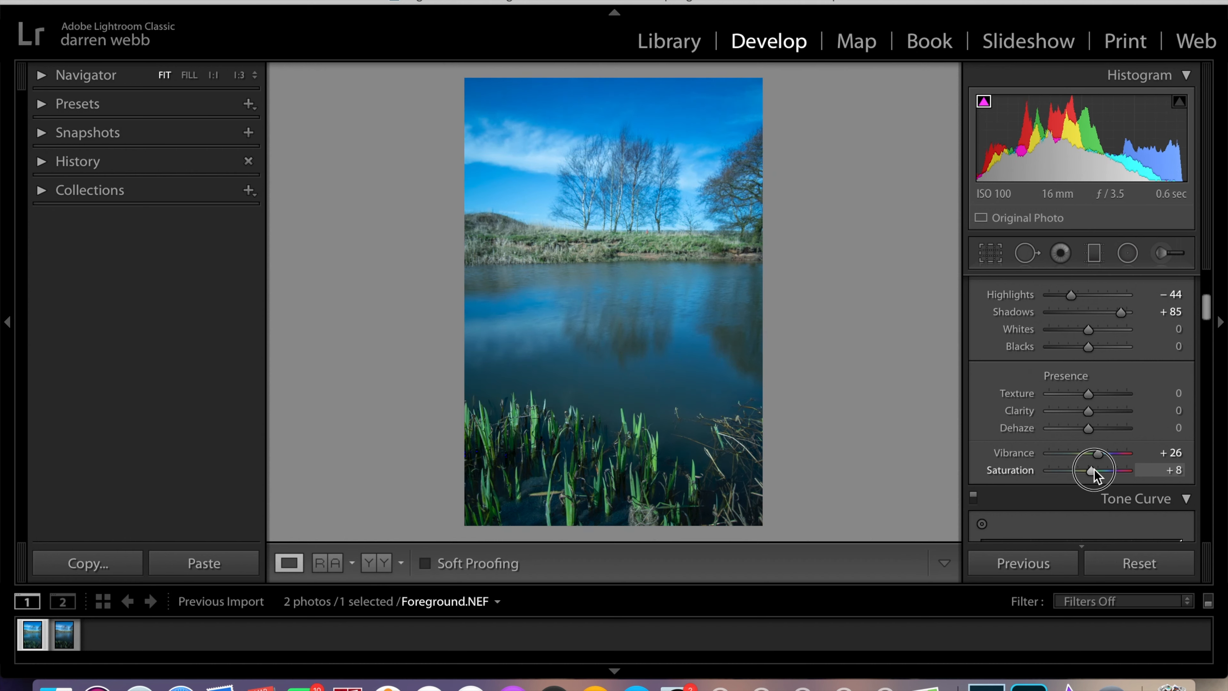
drag(1089, 414, 1093, 414)
Reduce the Foreground photo's blue saturation to -10 in the colour adjustments
scroll(1093, 414, down, 10)
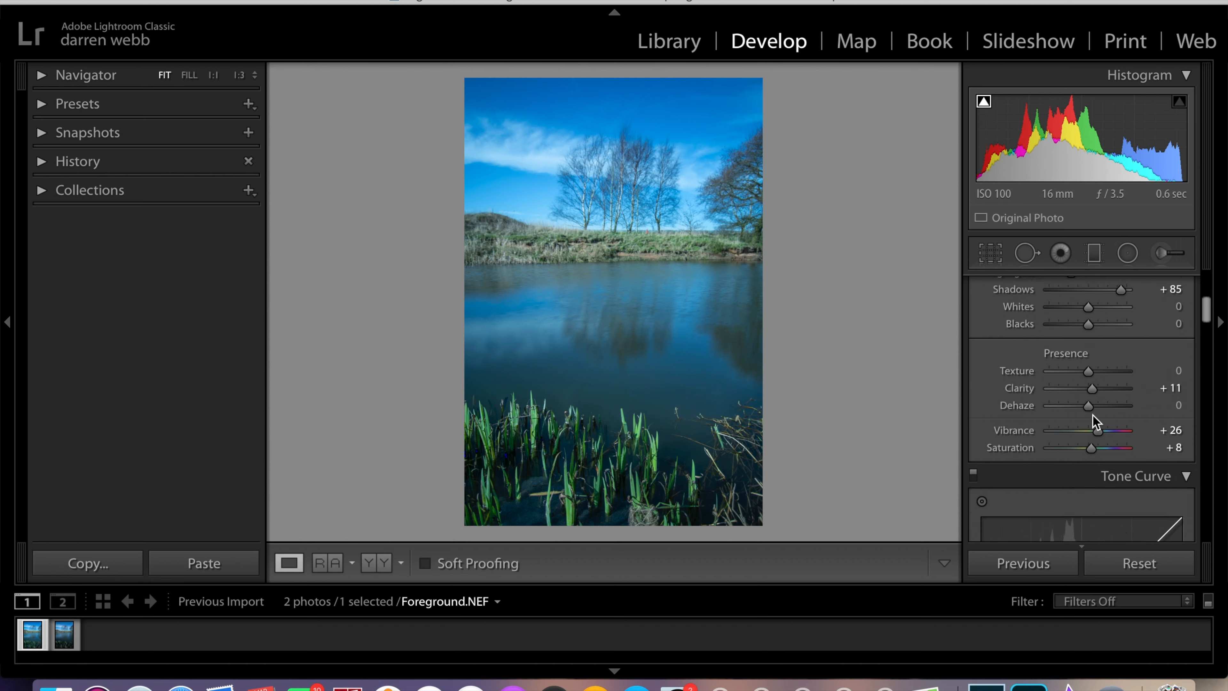
scroll(1094, 416, down, 3)
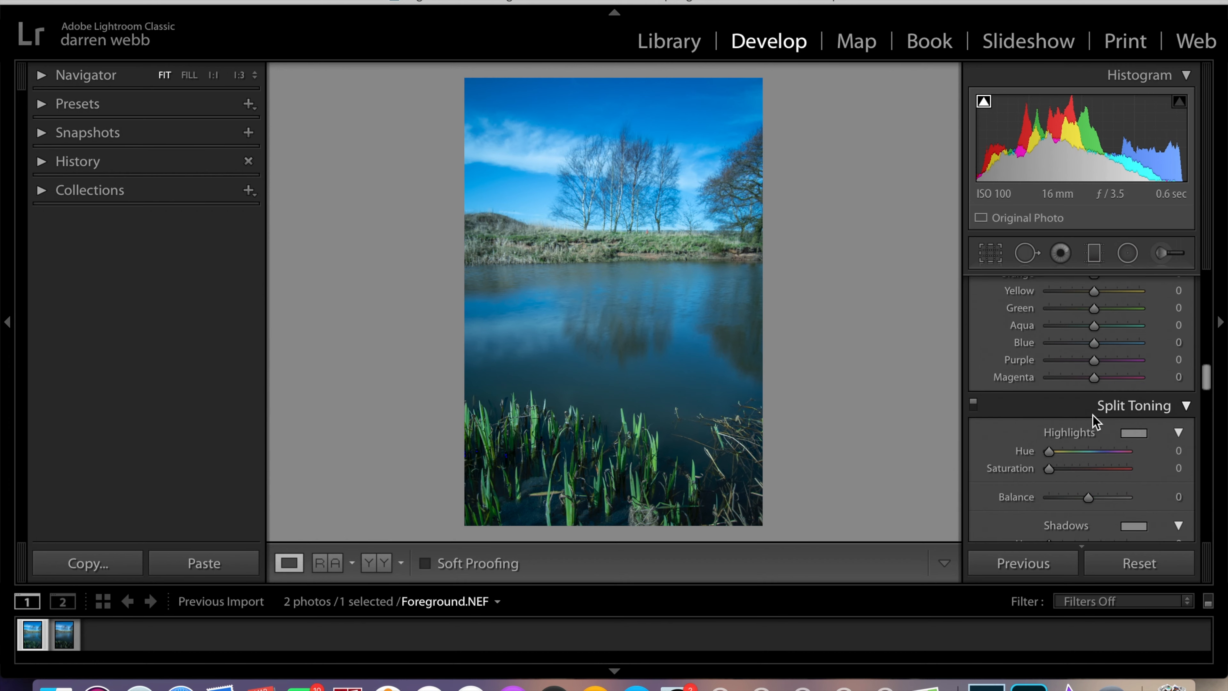
scroll(1094, 414, up, 2)
drag(1093, 399, 1090, 400)
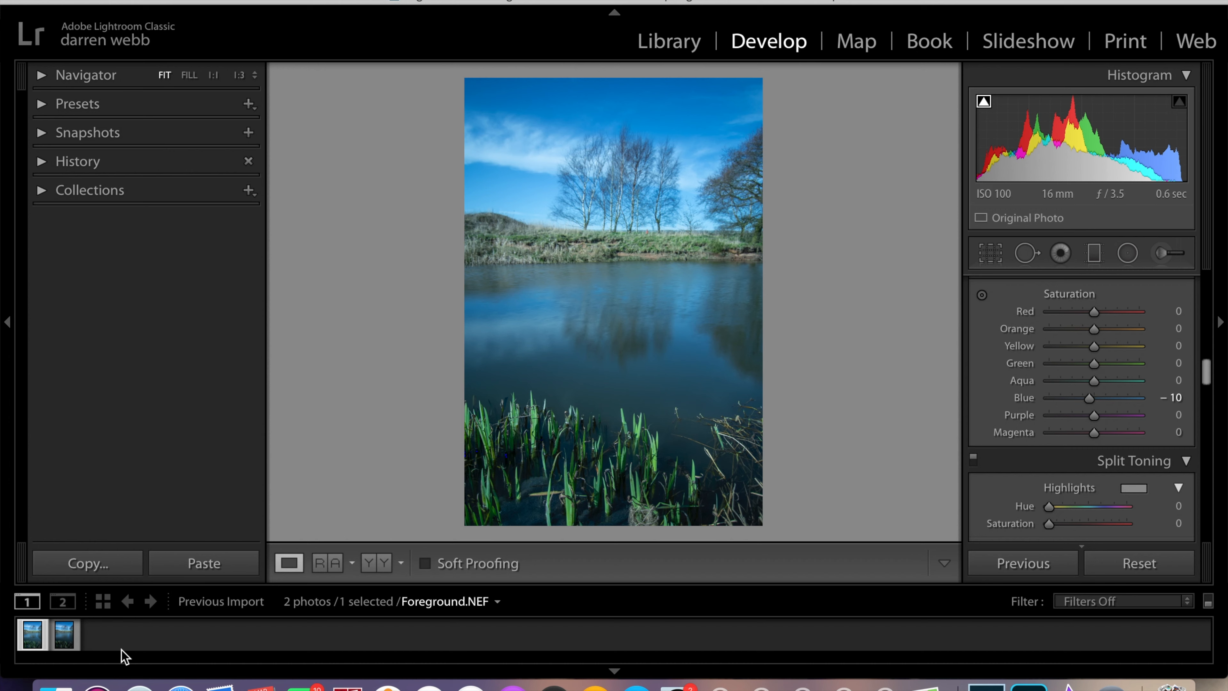
Synchronize all develop settings from the Foreground photo to the Background photo and check the Background photo
super+click(69, 643)
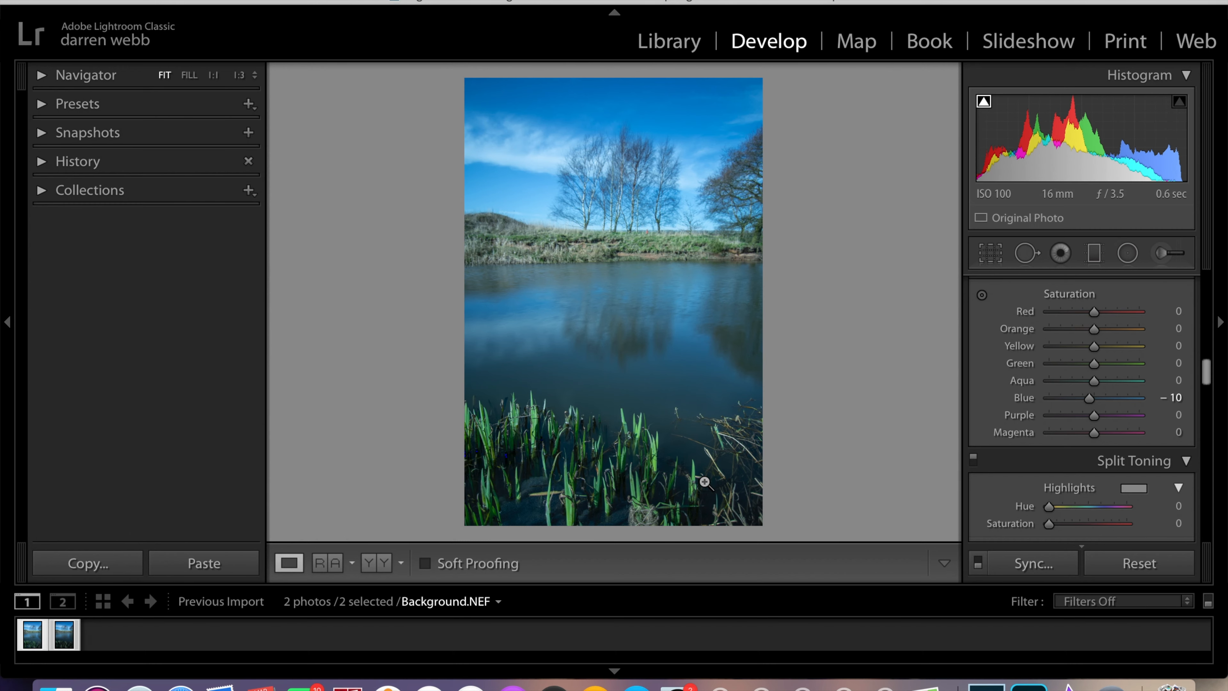
click(1031, 564)
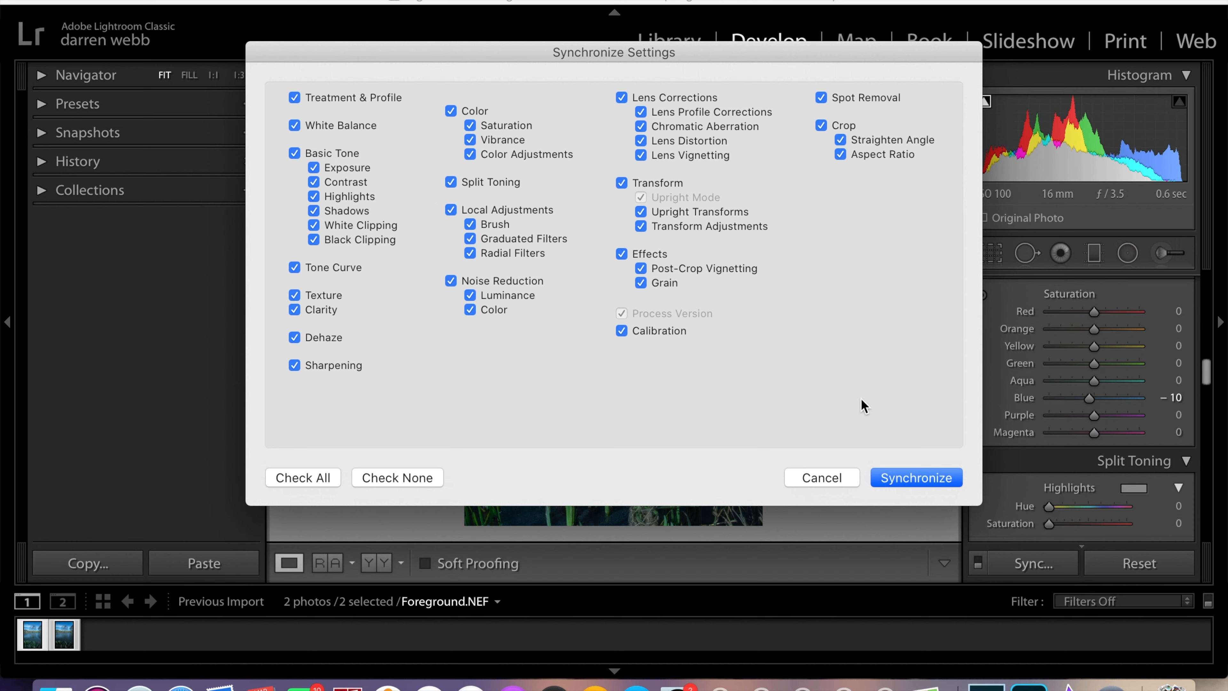
click(900, 481)
click(121, 631)
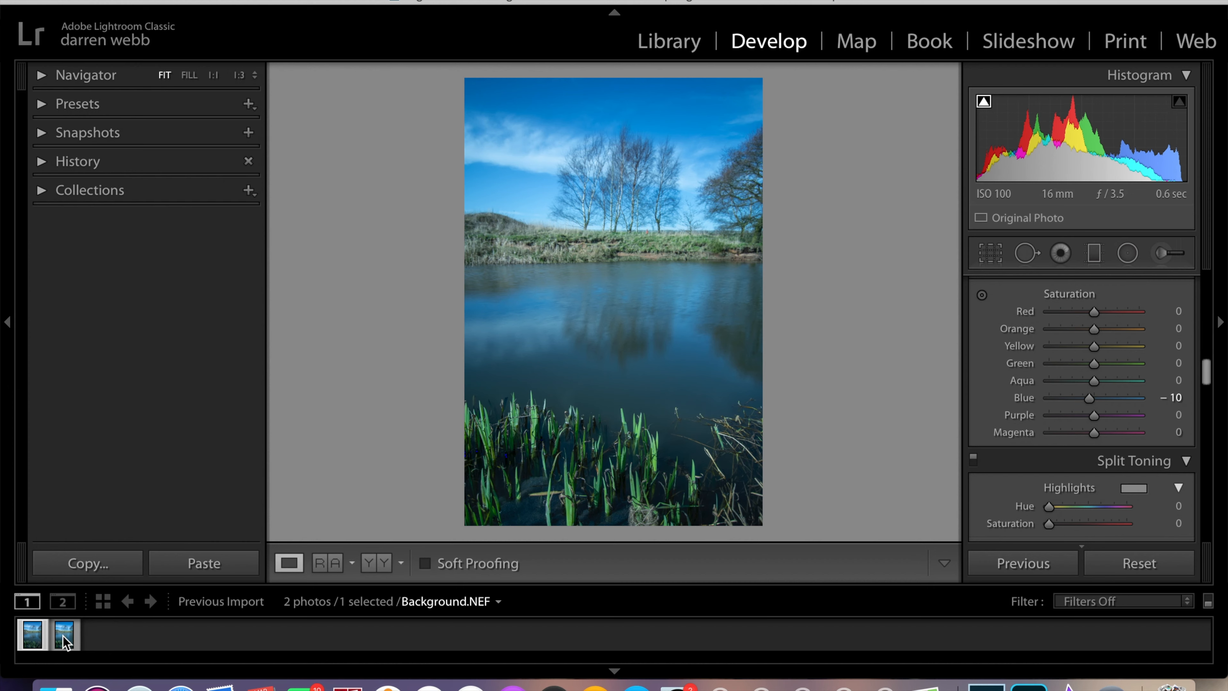
click(62, 636)
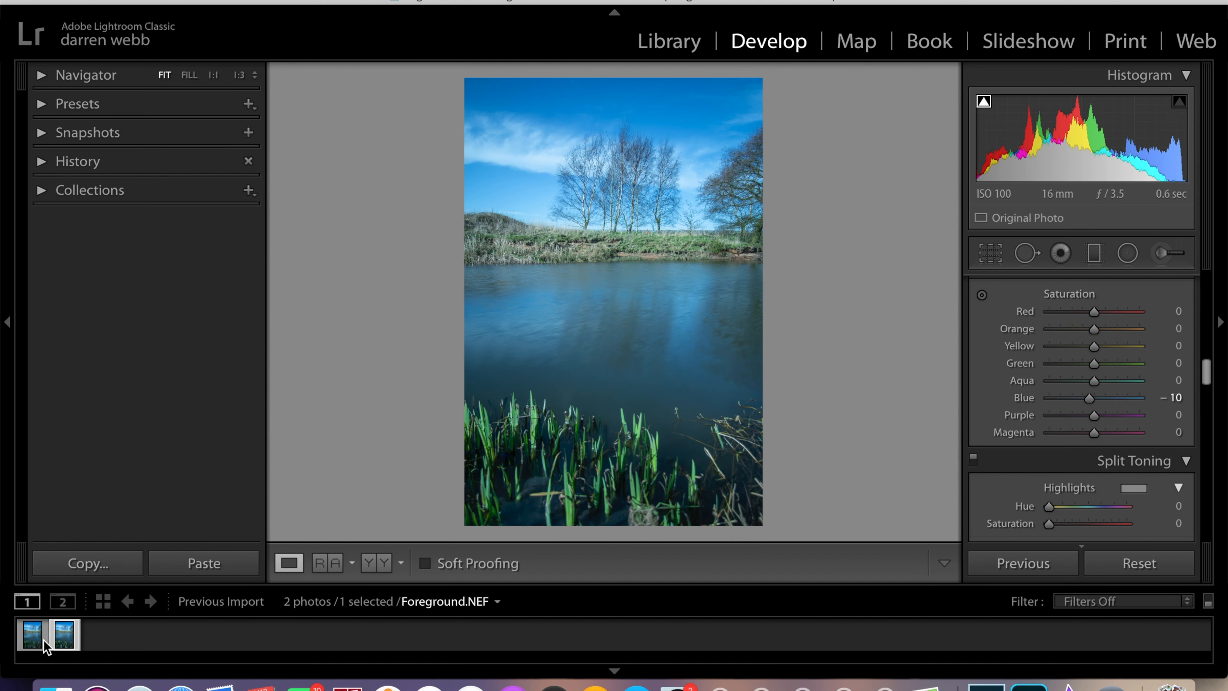
Open the Foreground and Background photos together as layers in Photoshop
shift+click(68, 645)
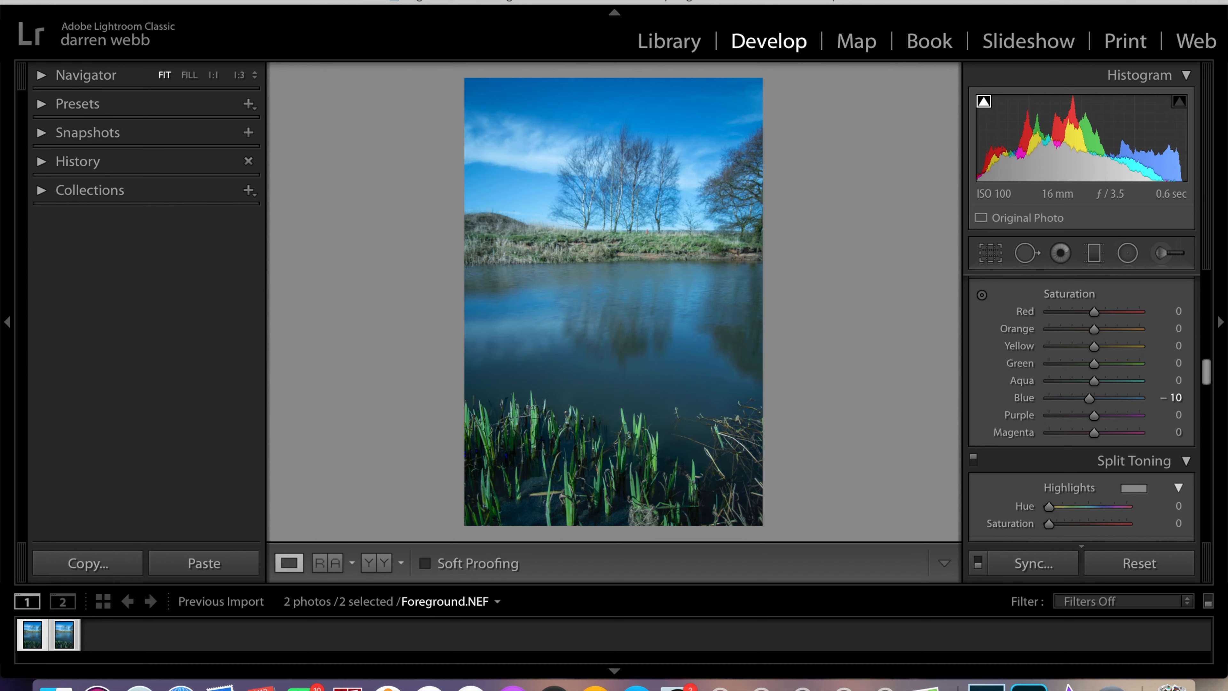
right_click(330, 193)
mouse_move(391, 75)
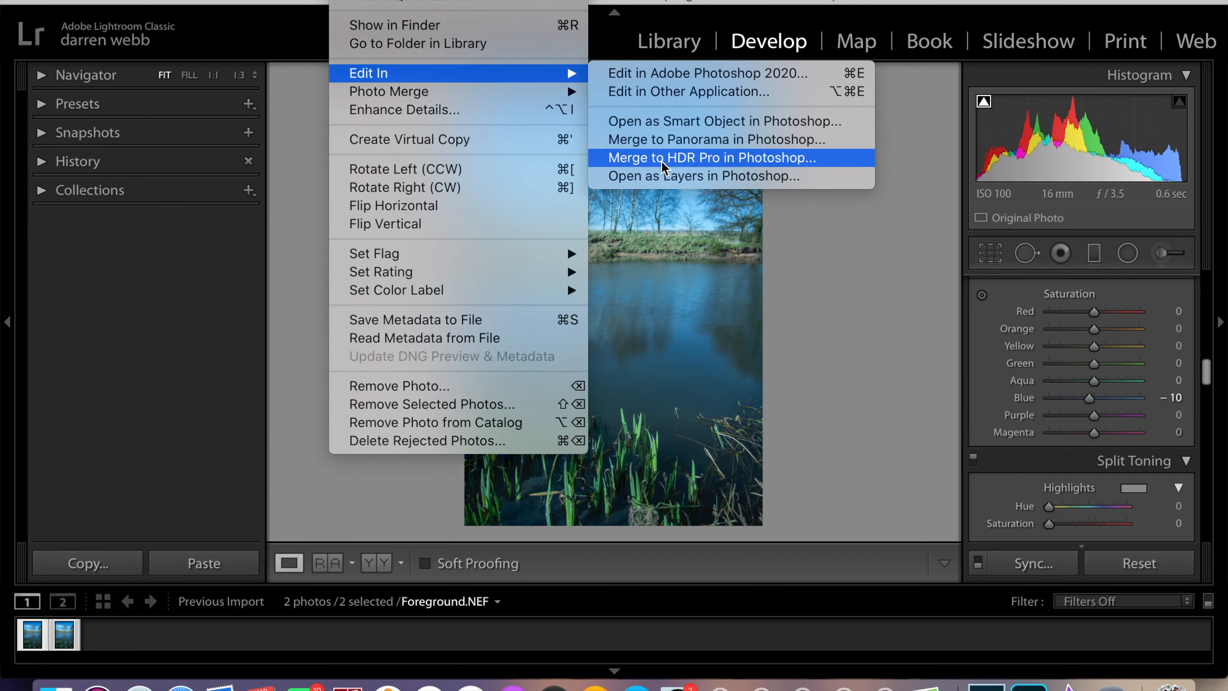
click(669, 179)
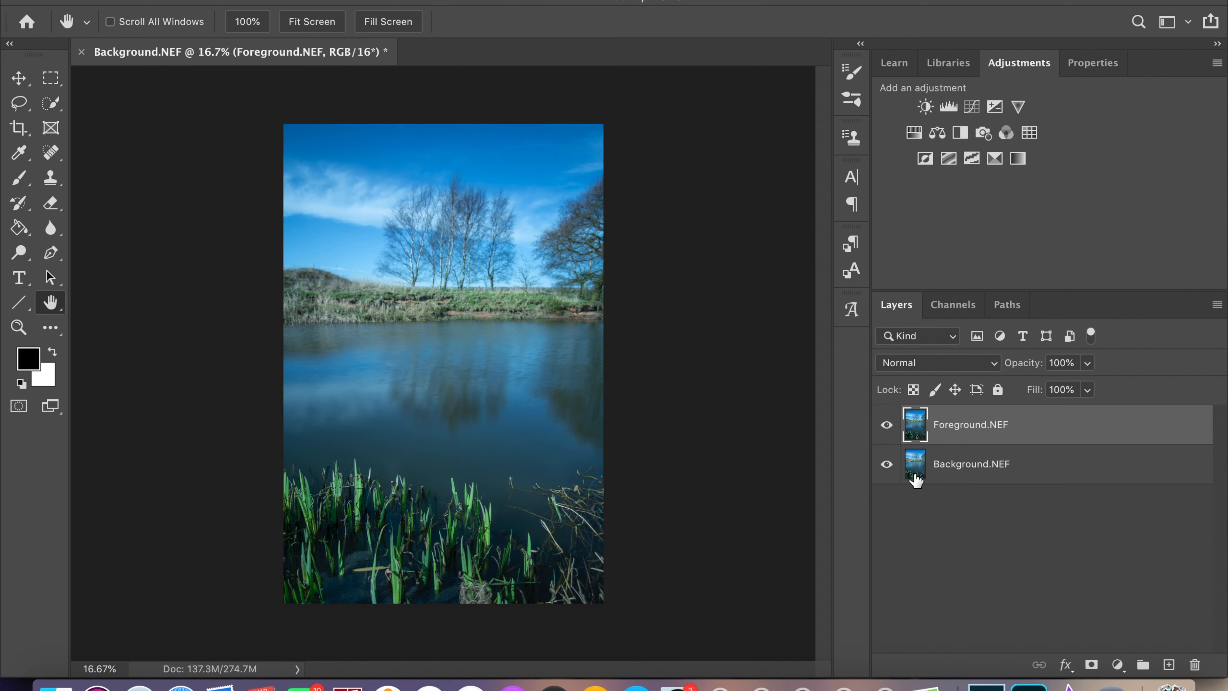
Auto-align the Foreground and Background layers using the Auto projection
shift+click(916, 479)
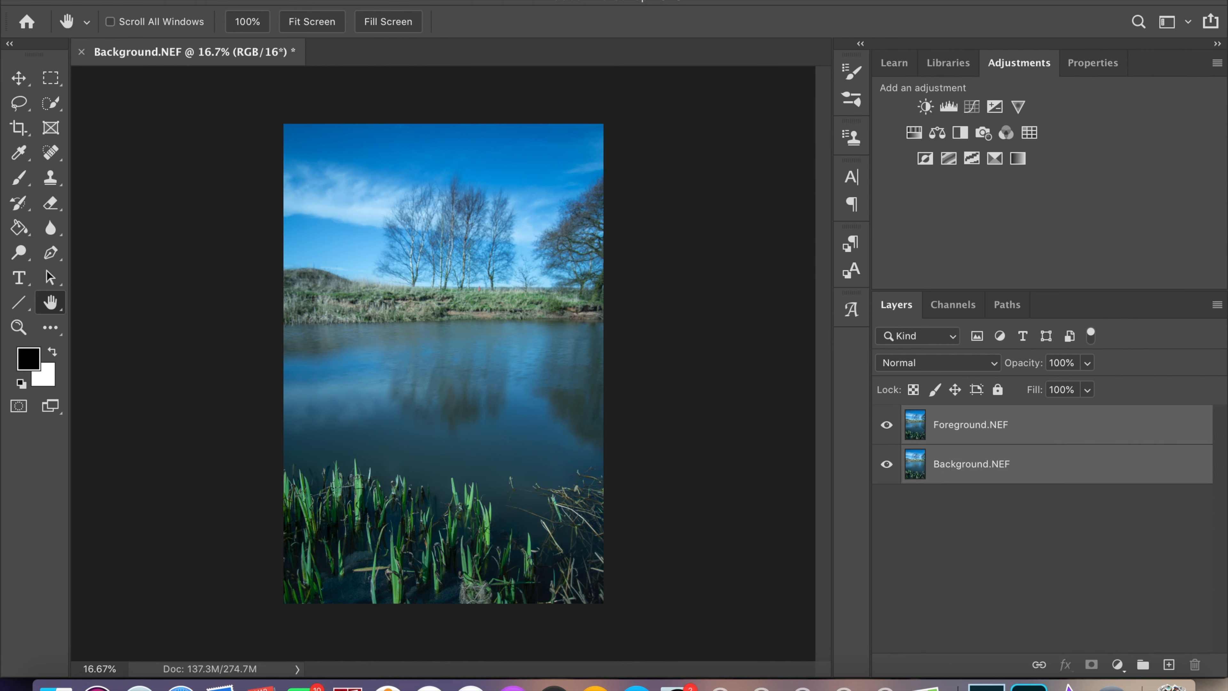
click(183, 1)
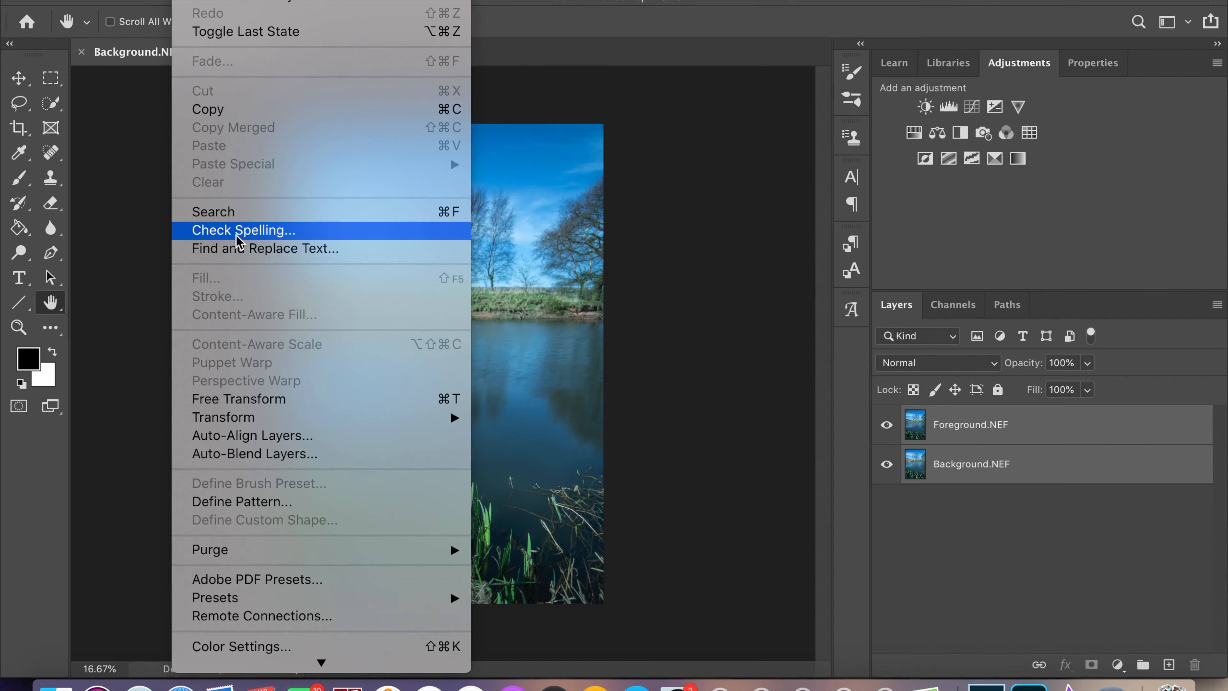
click(268, 436)
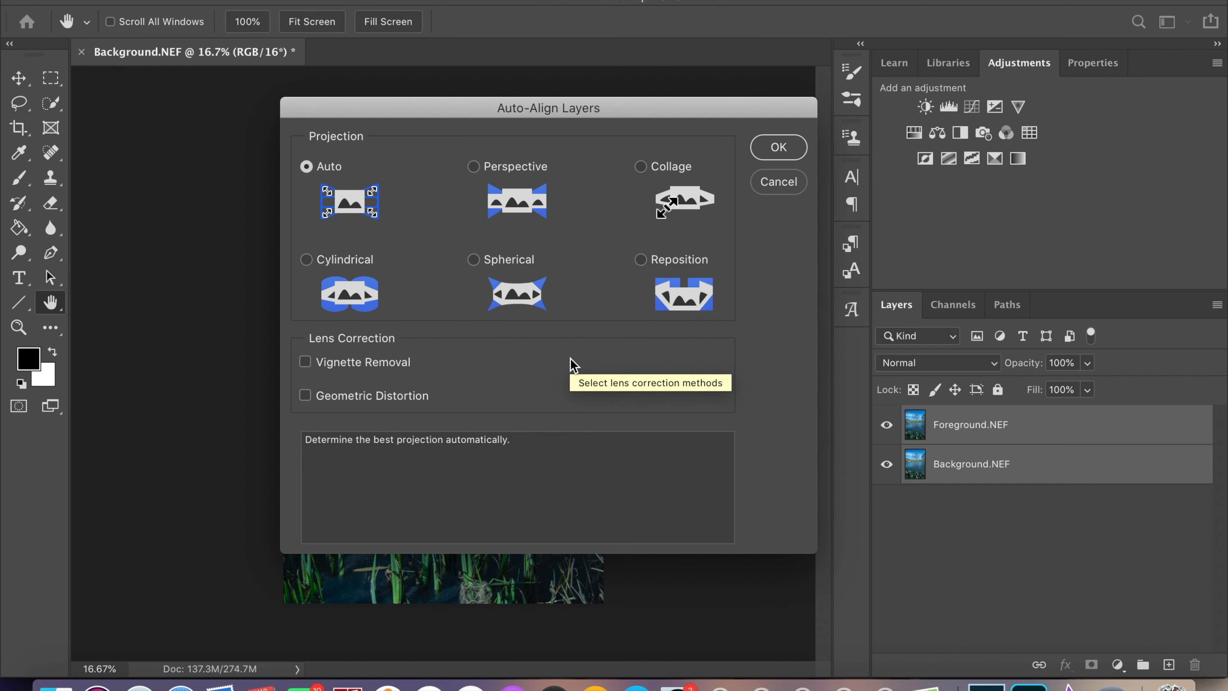
click(784, 151)
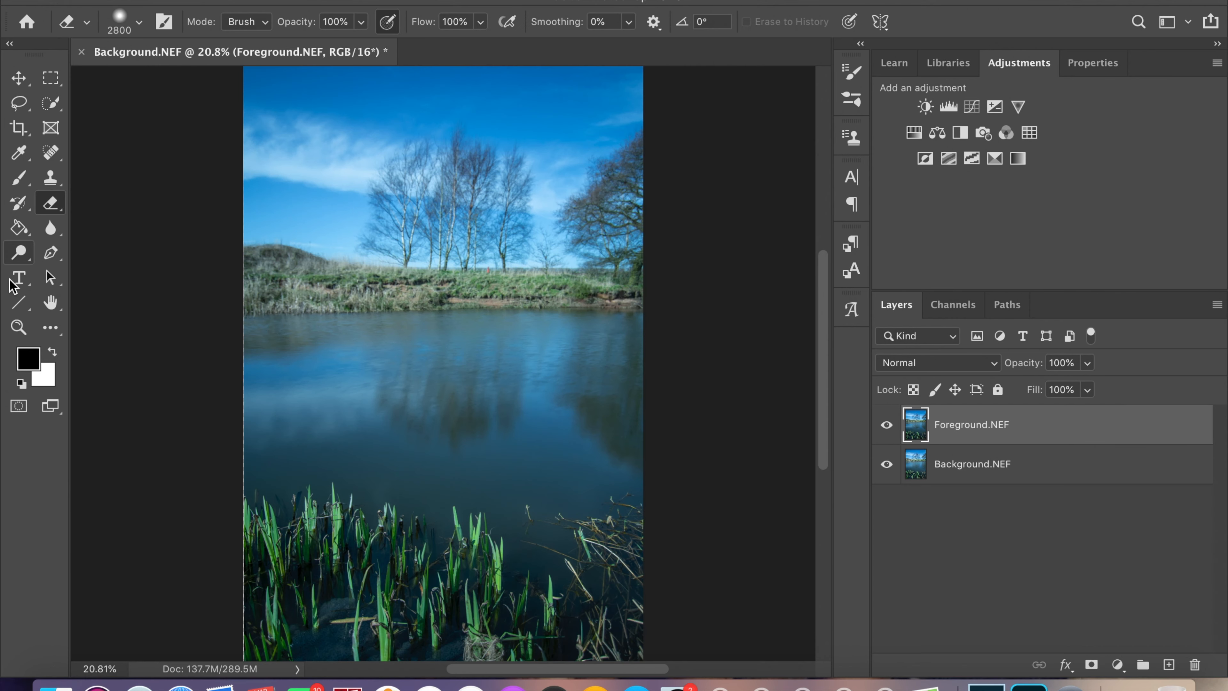
Erase the sky, trees, far bank and upper water from the Foreground layer with a soft 2800-pixel eraser
click(19, 328)
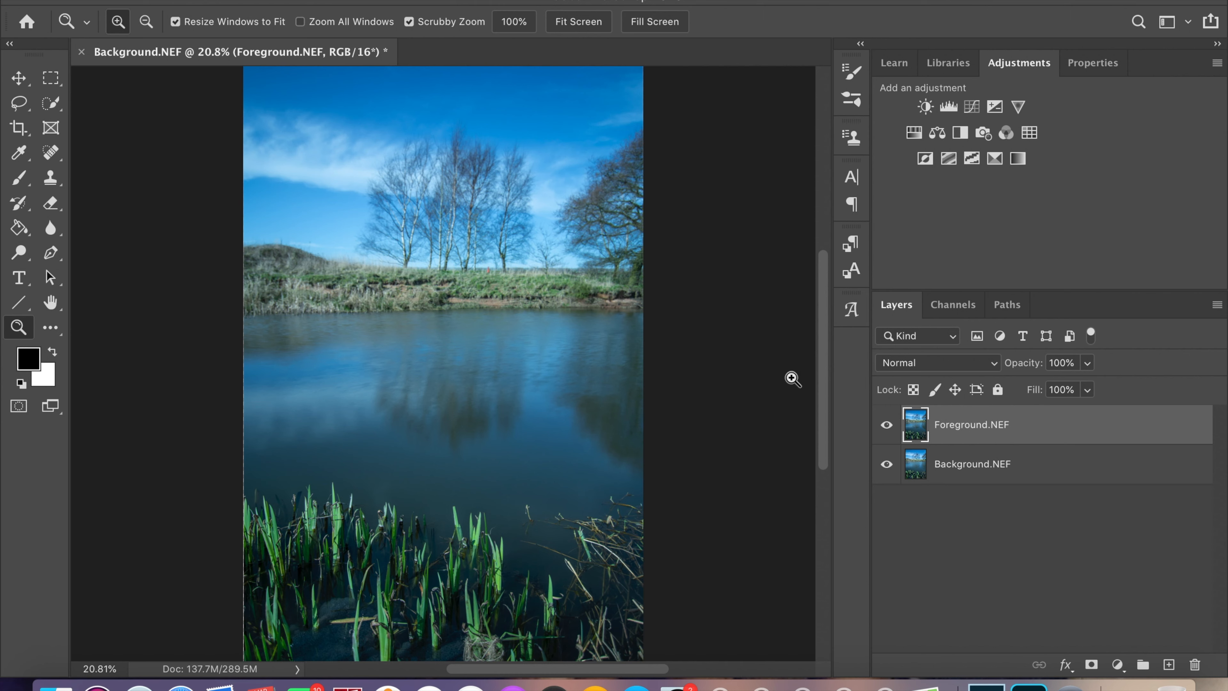
click(51, 205)
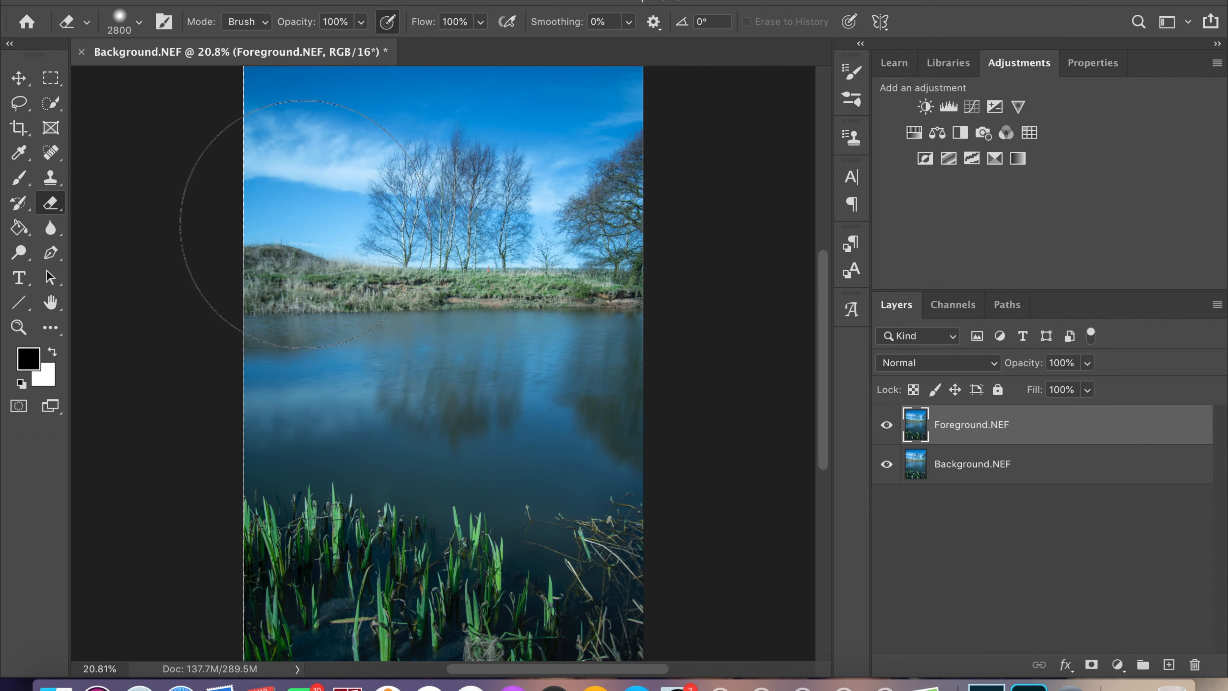
drag(264, 284, 472, 312)
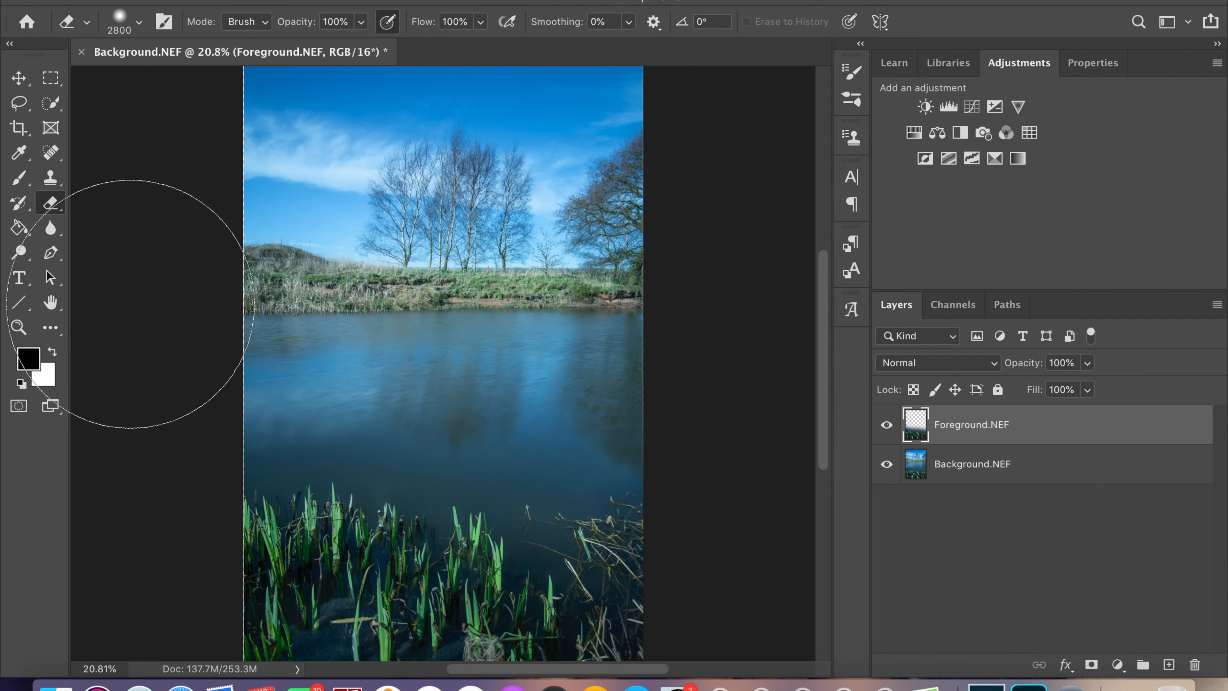
Examine the sharpness of the reeds, water, far bank and trees up close, then return to the whole image
click(19, 327)
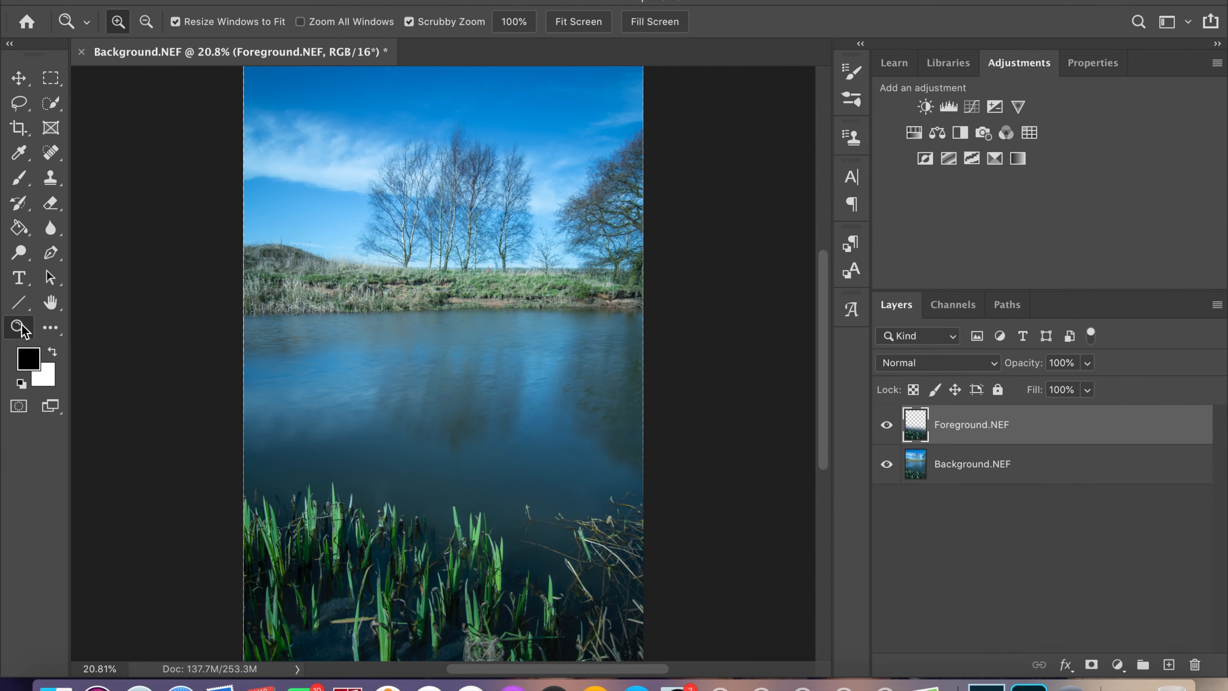
click(436, 546)
click(436, 546)
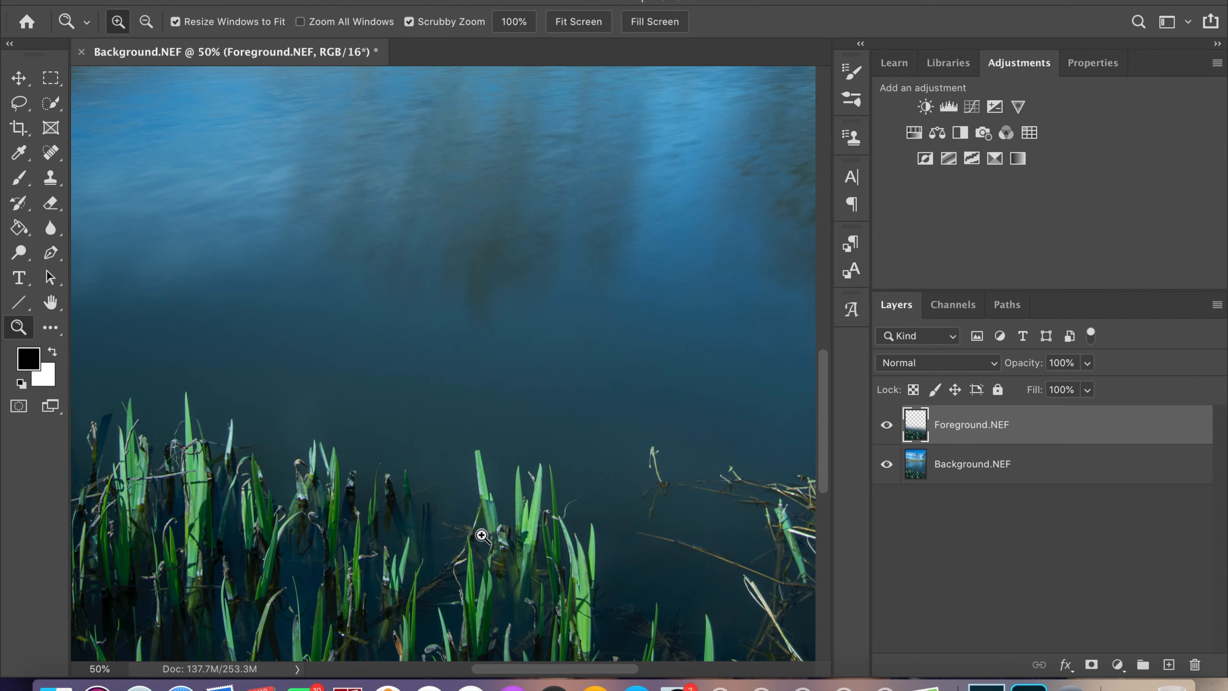
scroll(487, 278, up, 2)
scroll(487, 278, up, 3)
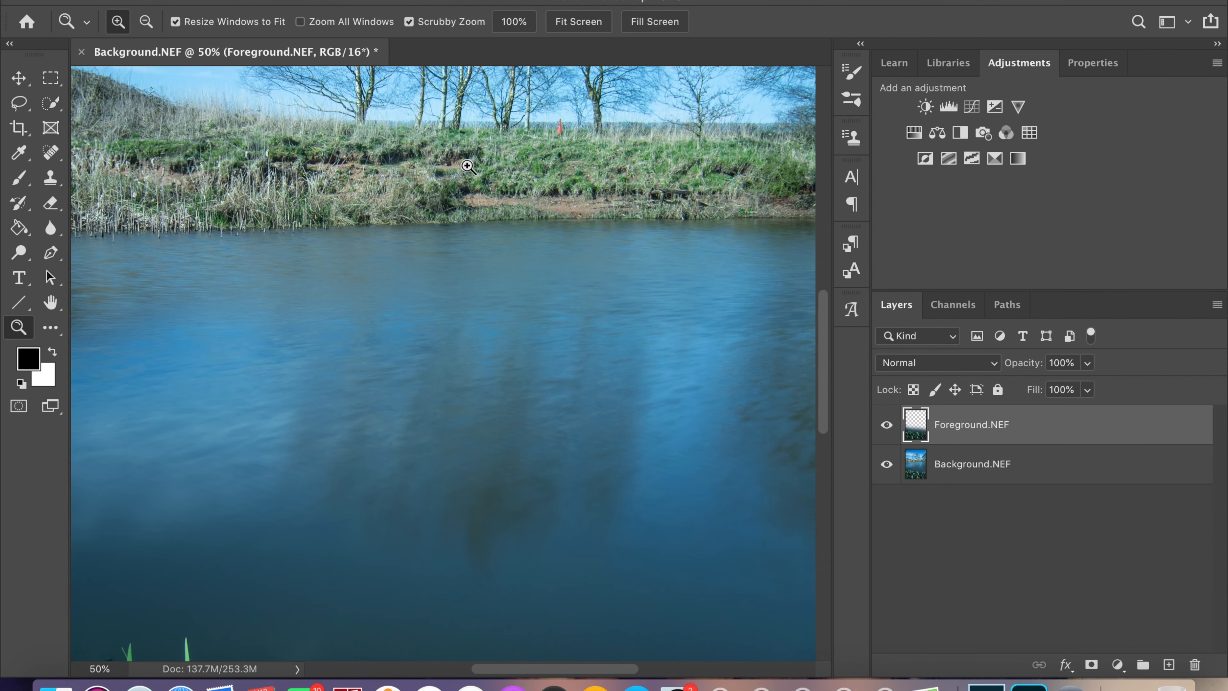
scroll(484, 278, up, 2)
scroll(483, 278, up, 4)
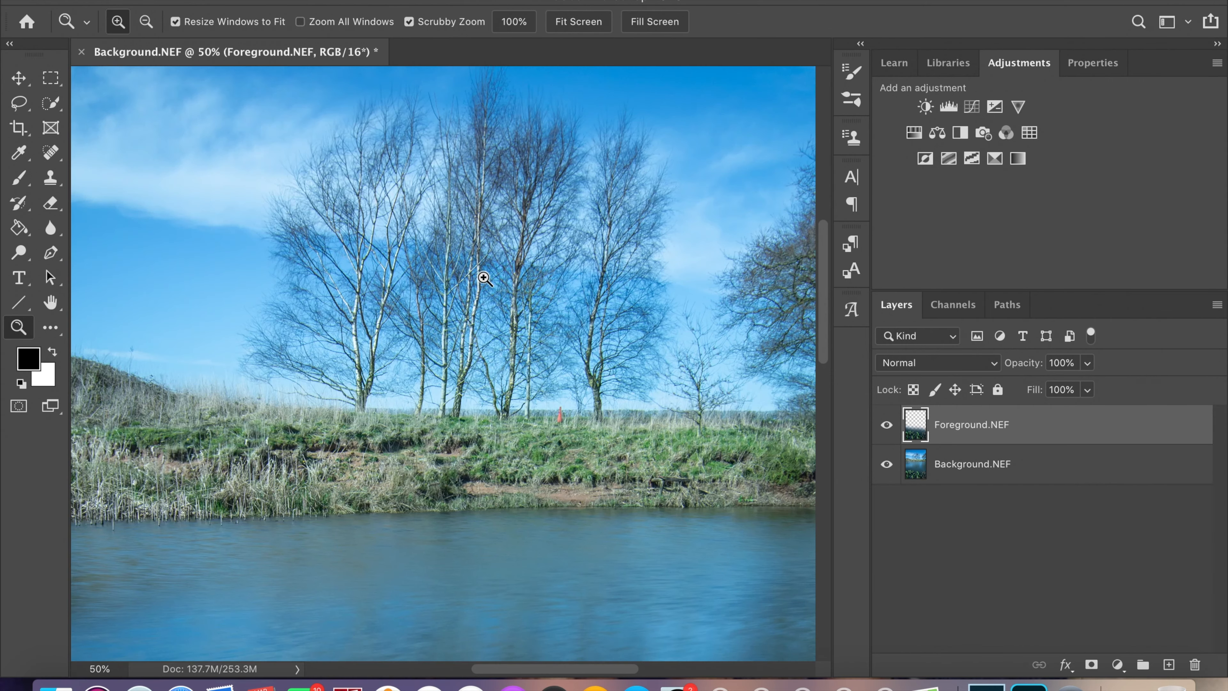
scroll(493, 220, up, 2)
click(496, 225)
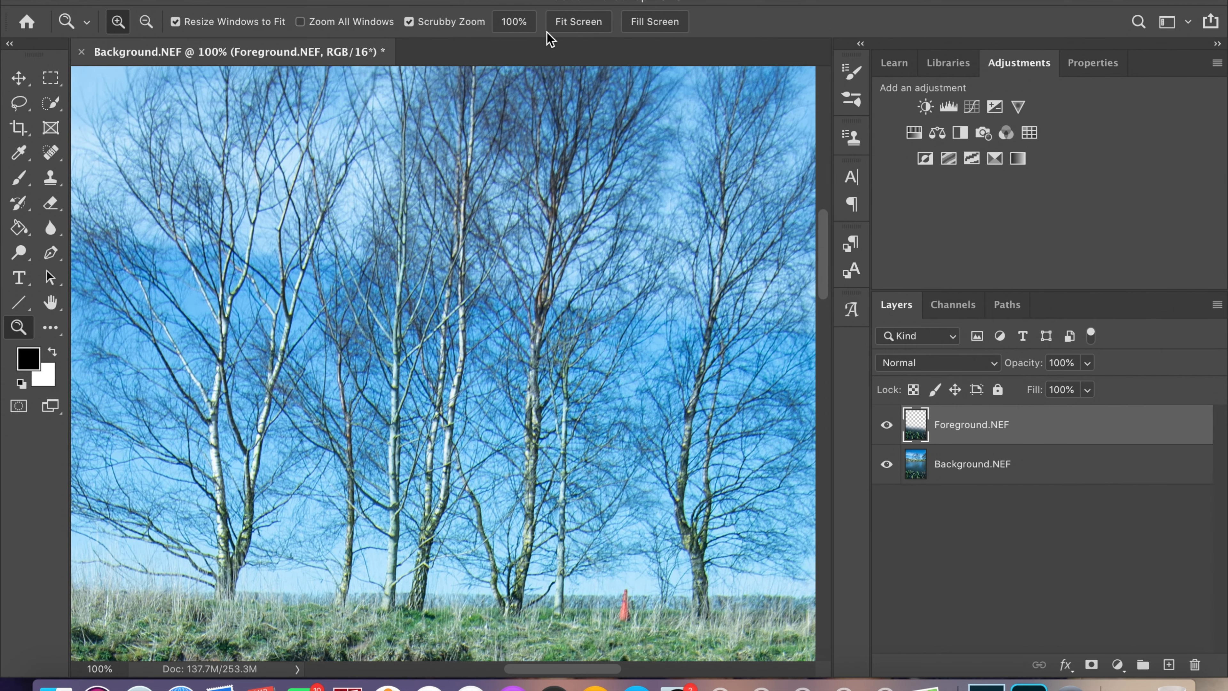
click(563, 24)
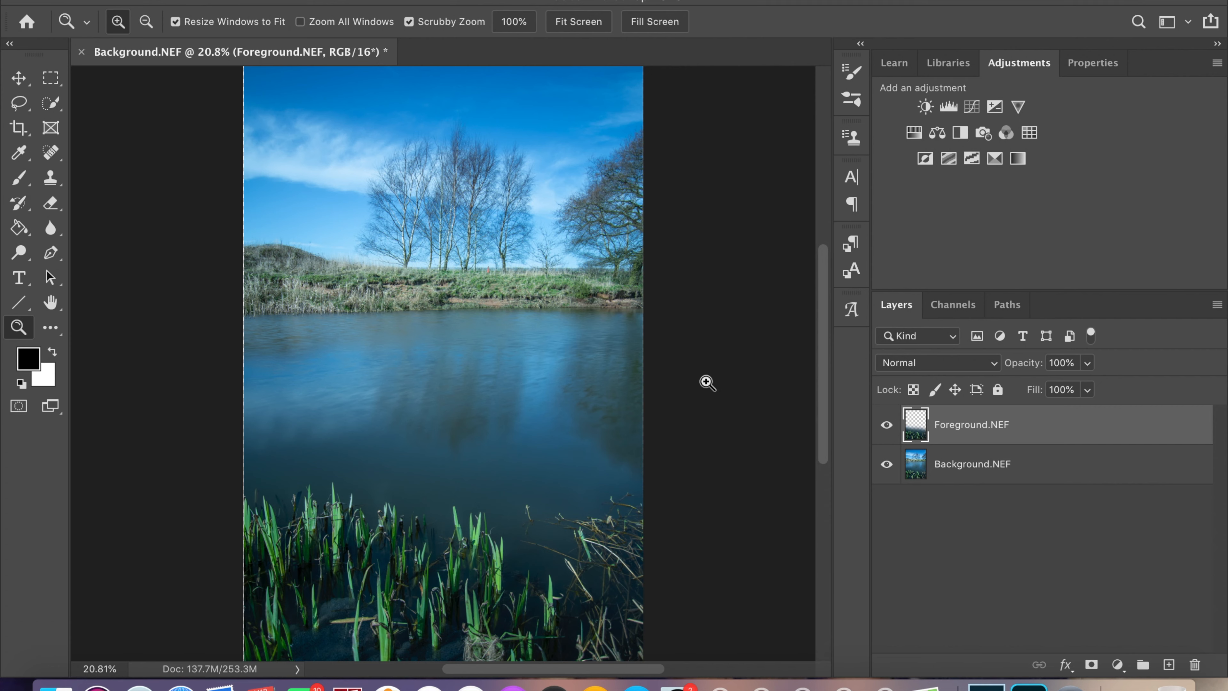
Merge the Foreground and Background layers into a single layer
click(969, 460)
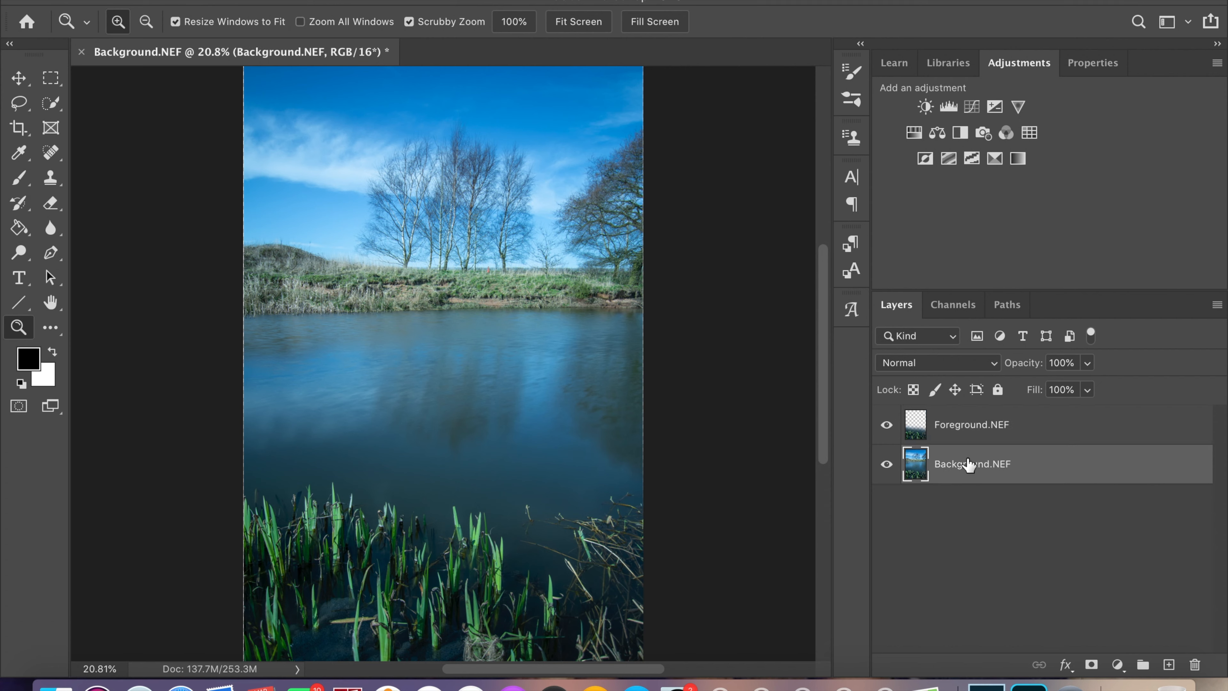
shift+click(965, 430)
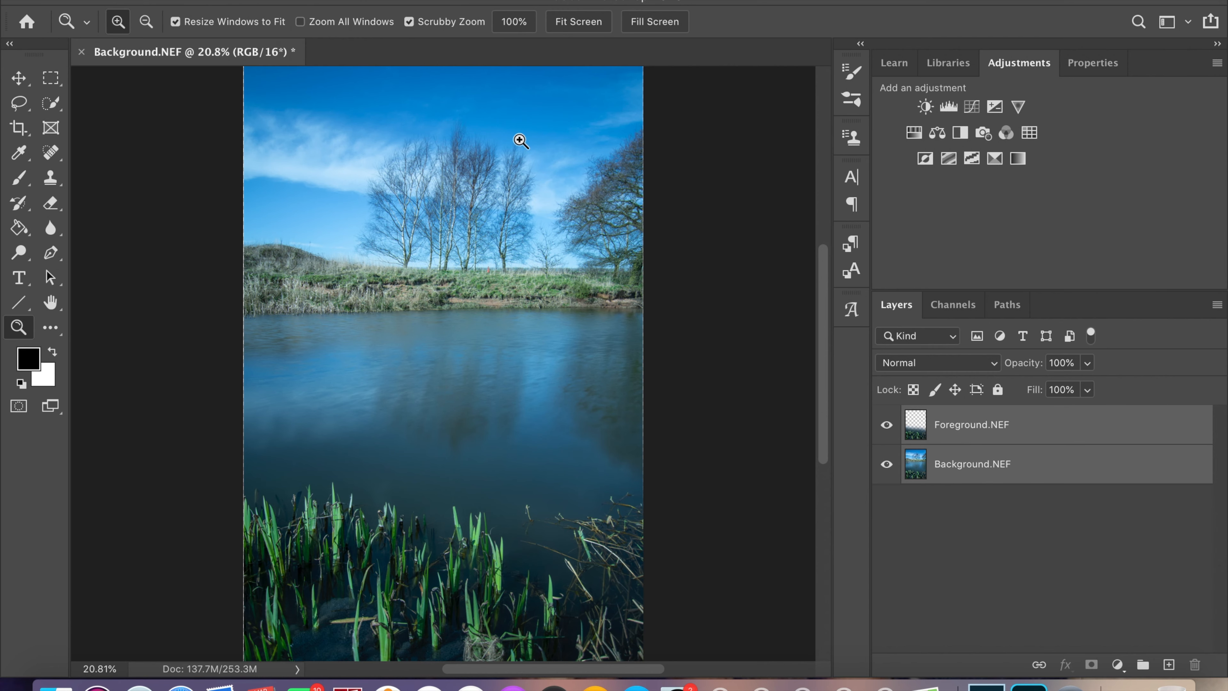
click(203, 0)
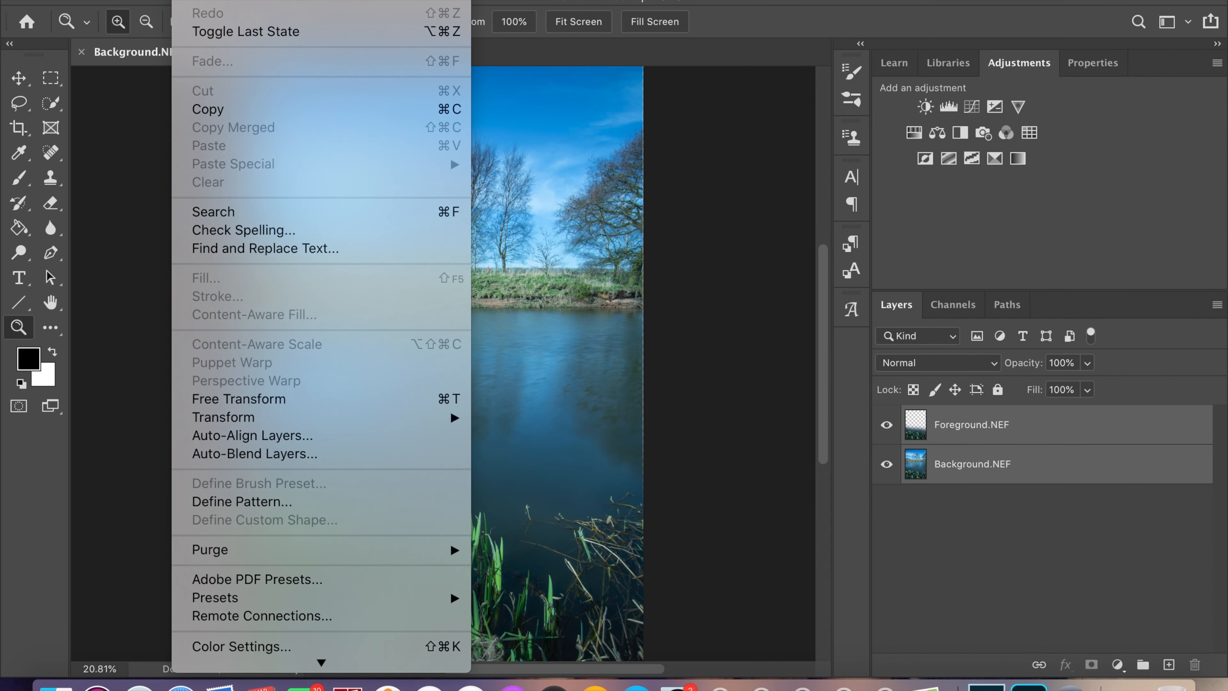
mouse_move(285, 0)
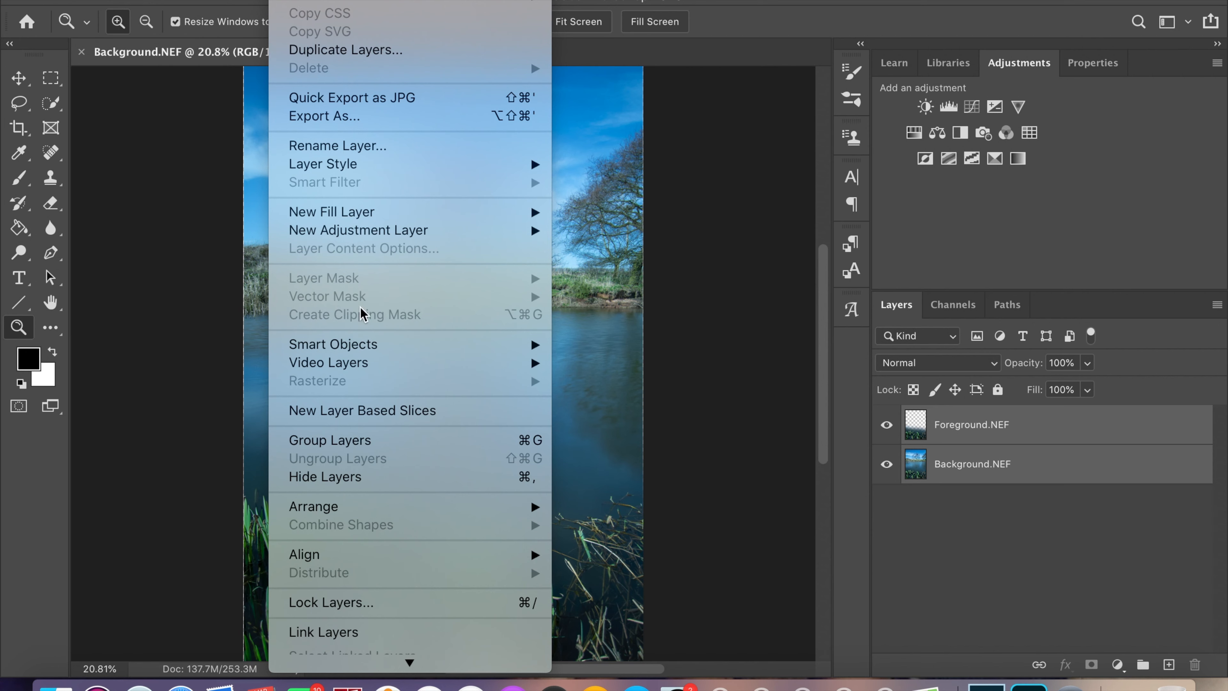
scroll(415, 532, down, 3)
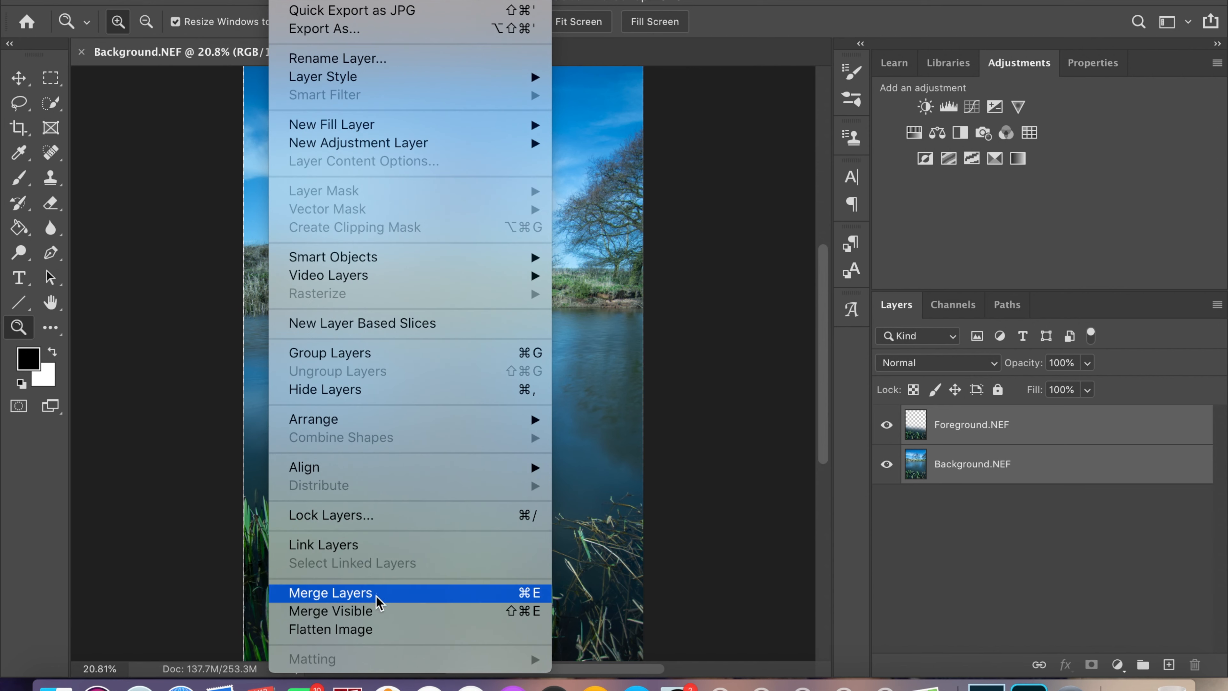
click(368, 611)
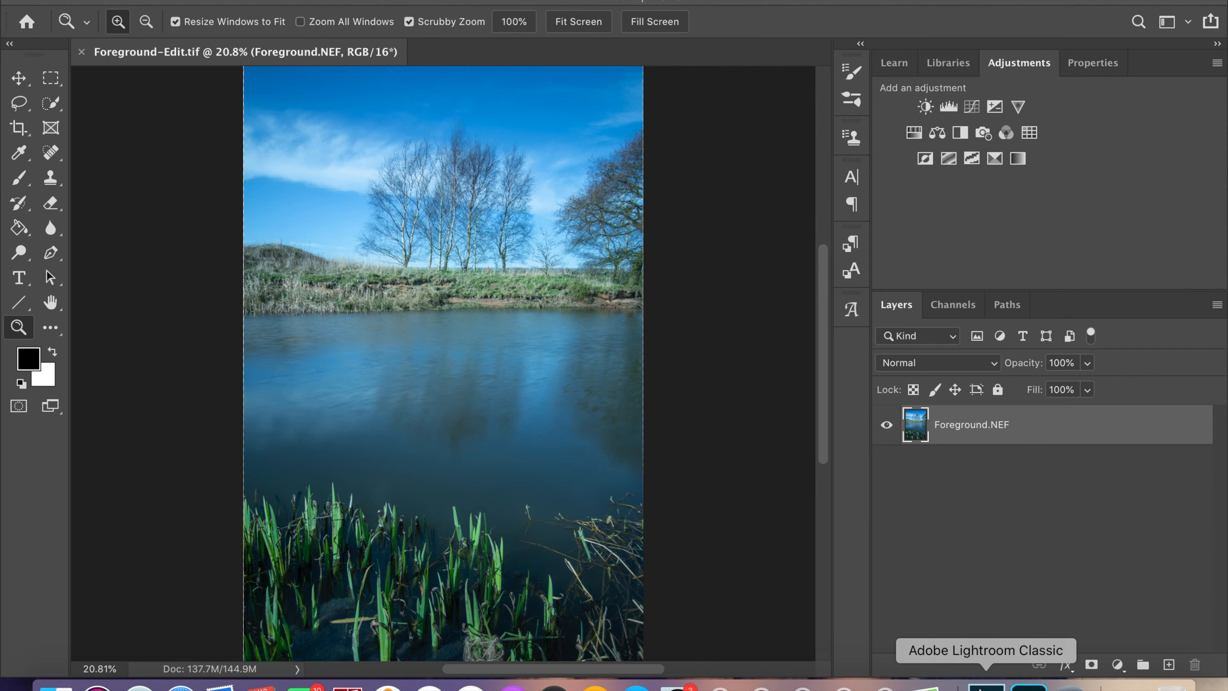
Switch to Lightroom Classic and crop Focus Stack.tif to the 4 x 5 / 8 x 10 aspect, trimming the upper sky and lower reeds
click(986, 685)
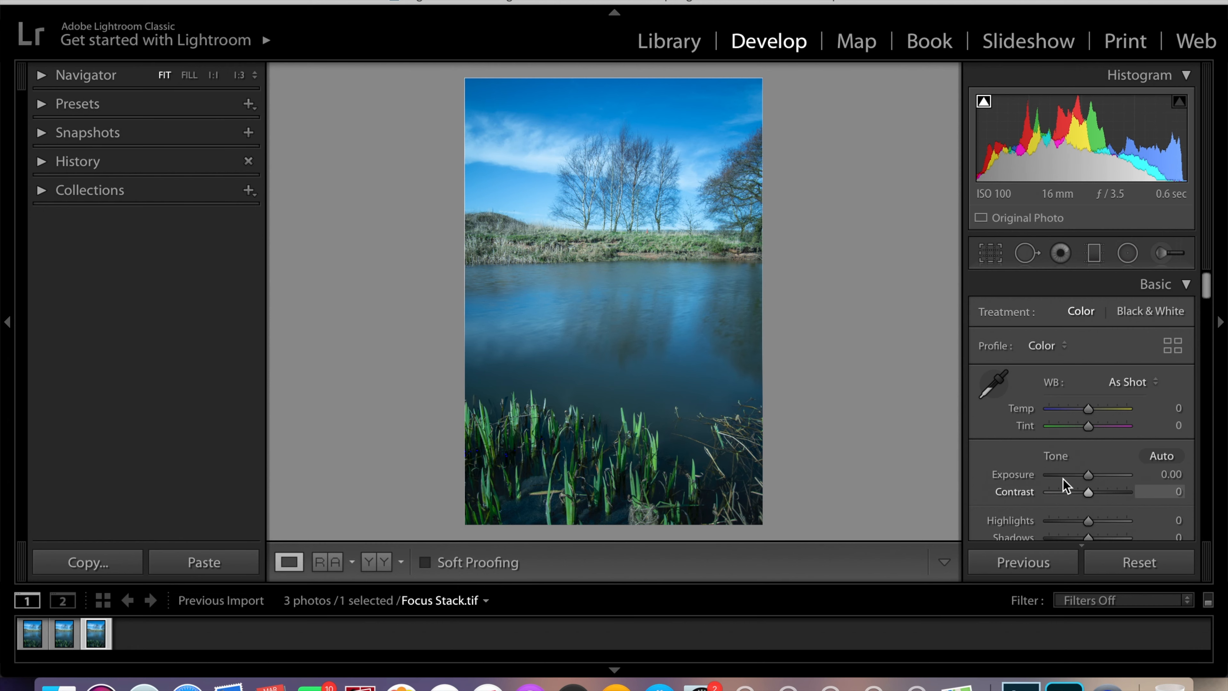
click(999, 262)
click(1132, 323)
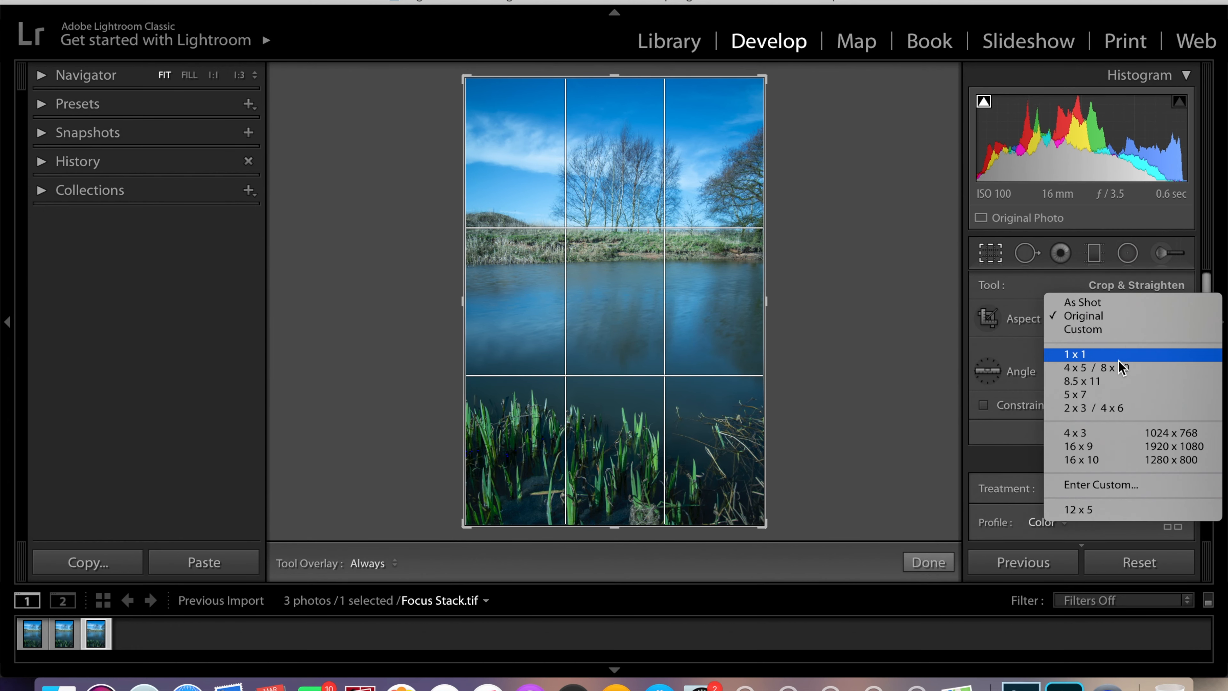
click(1112, 367)
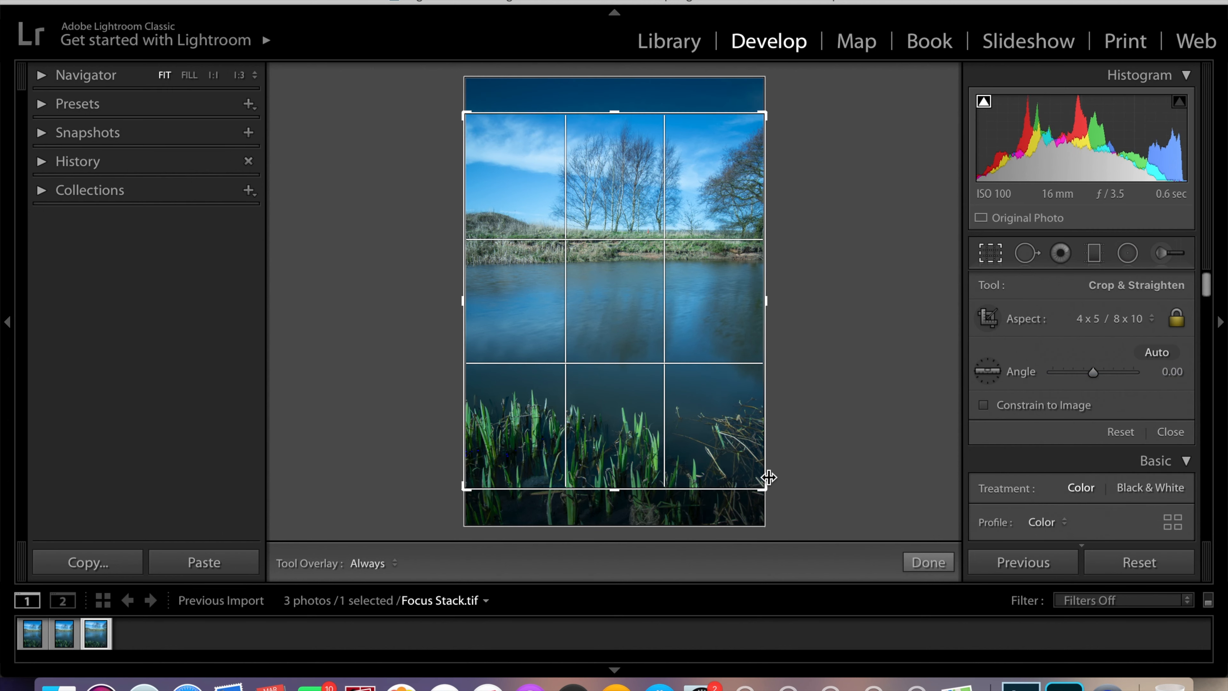
drag(765, 485, 760, 484)
drag(672, 406, 668, 407)
click(928, 563)
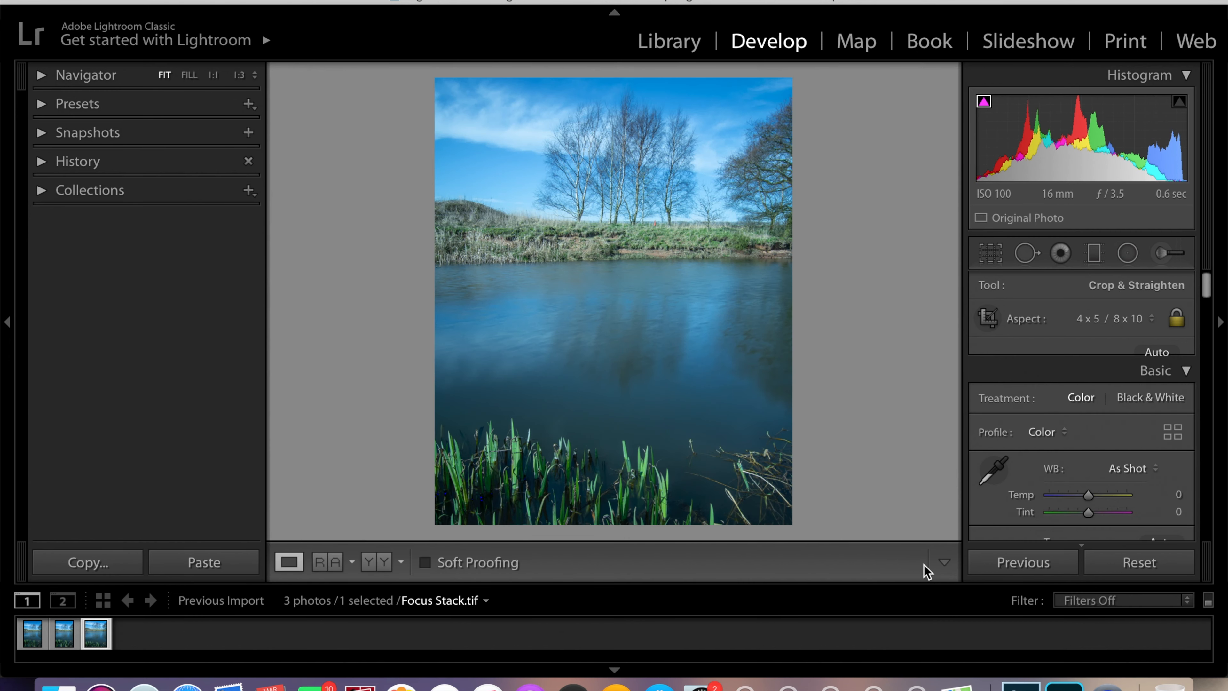